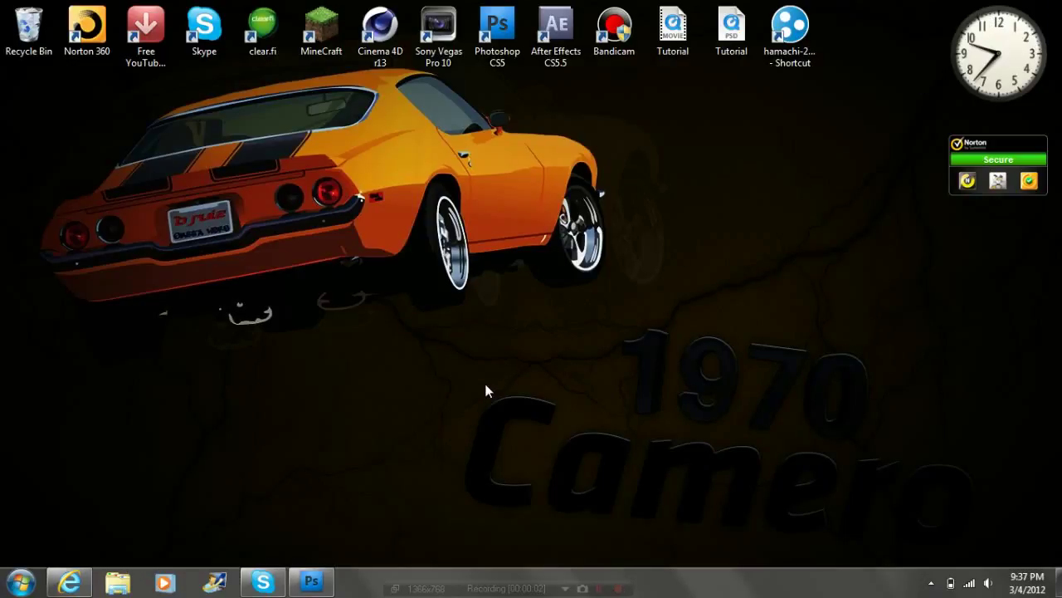
Bring Tutorial.psd in Photoshop back to the front and pick the Zoom tool
left_click(325, 586)
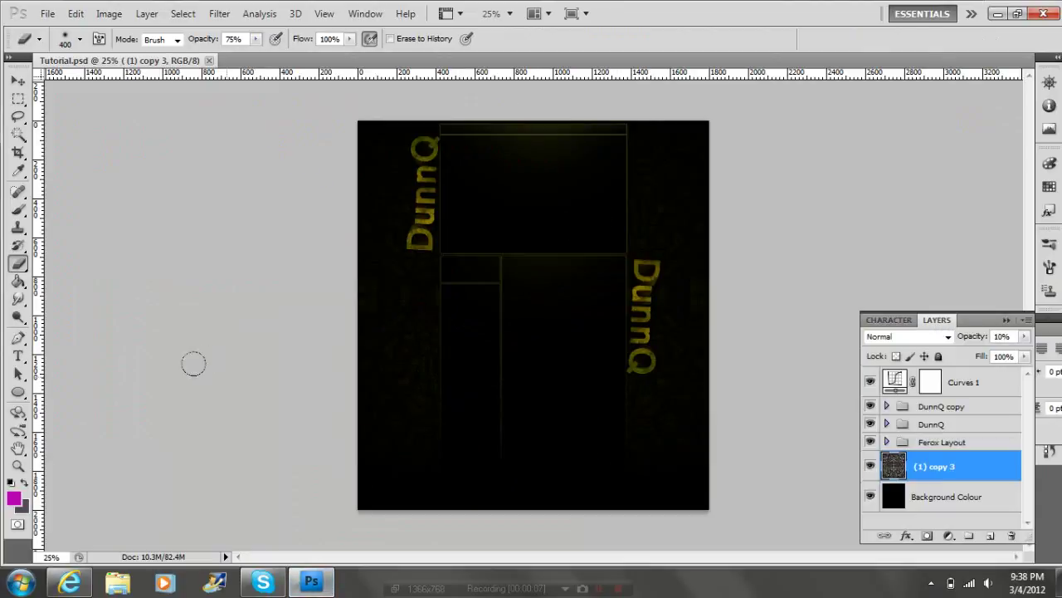
left_click(19, 467)
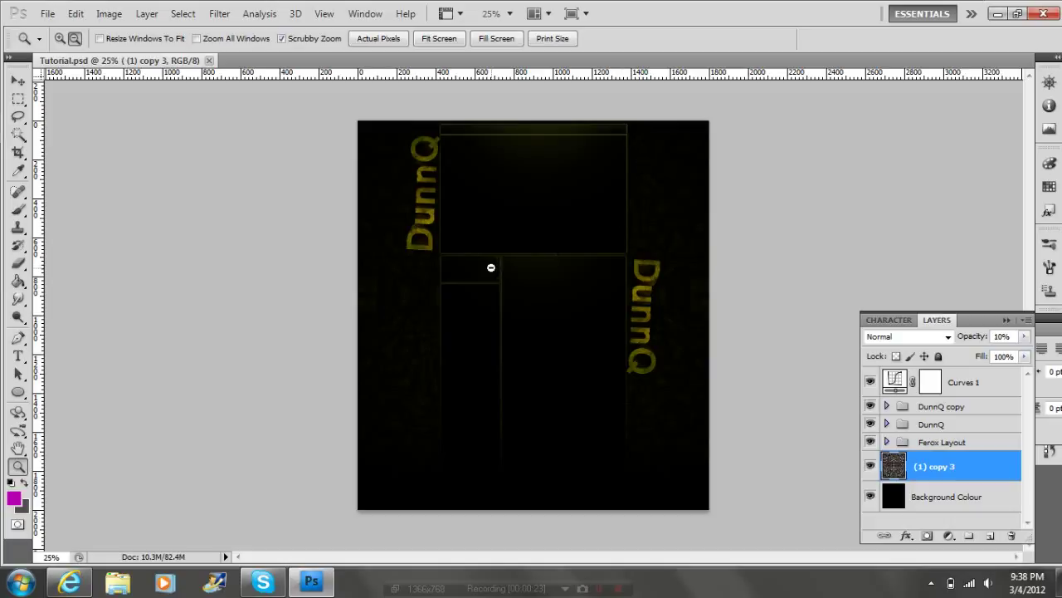
Zoom in to 200% on the small box below the banner
left_click(61, 38)
left_click(458, 269)
left_click(458, 269)
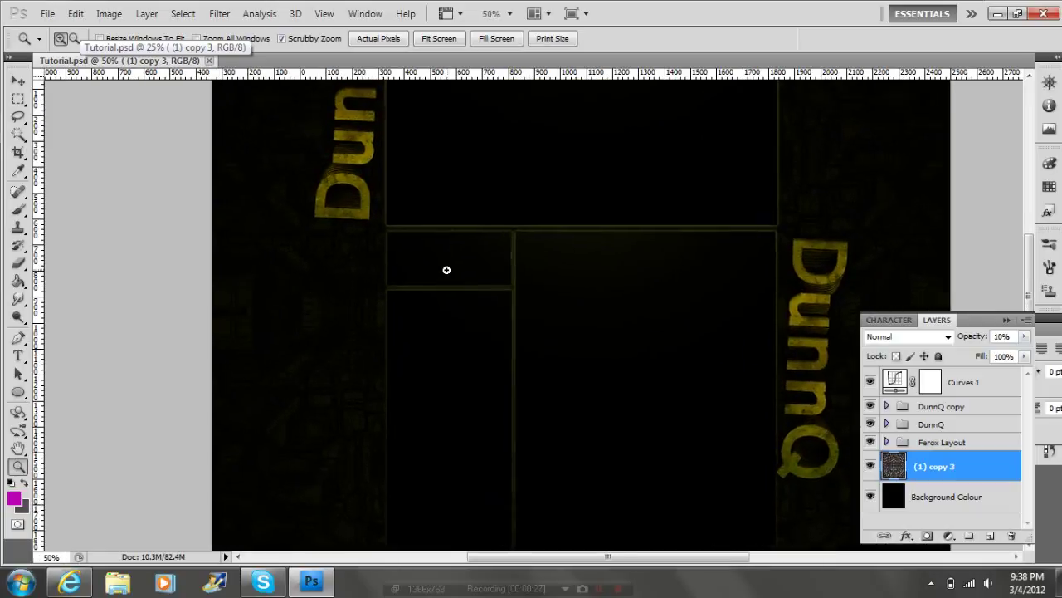
left_click(446, 270)
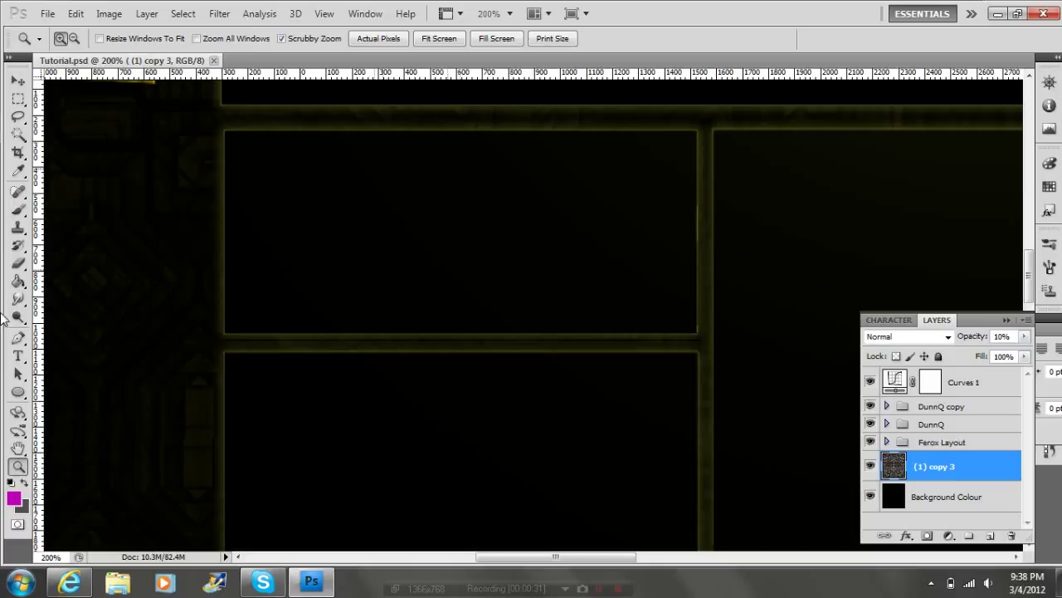
Set the Pen tool to Shape Layers mode and make Curves 1 the active layer
left_click(18, 336)
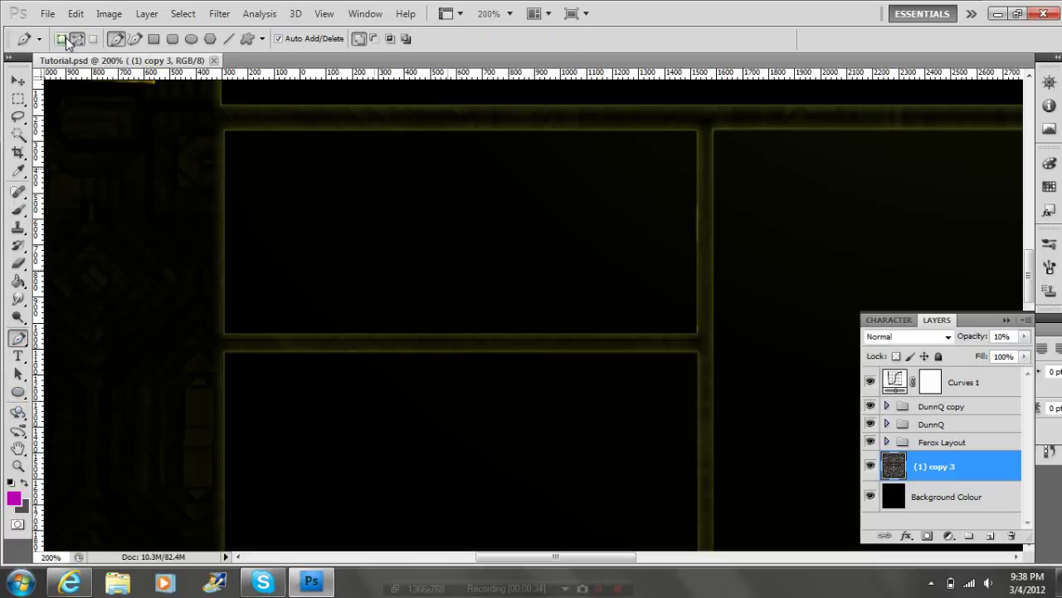
left_click(66, 40)
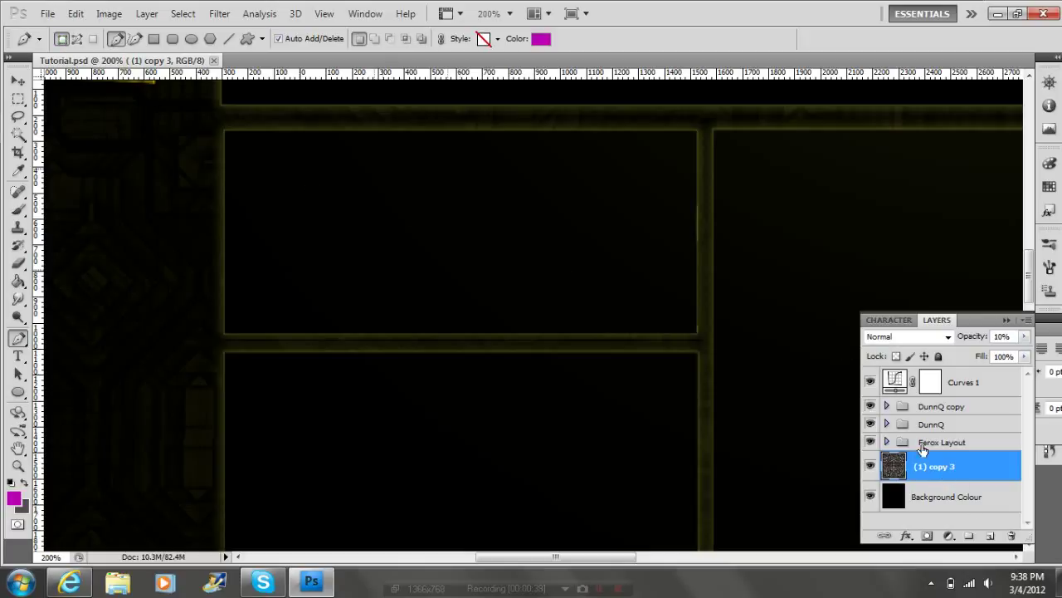
left_click(934, 392)
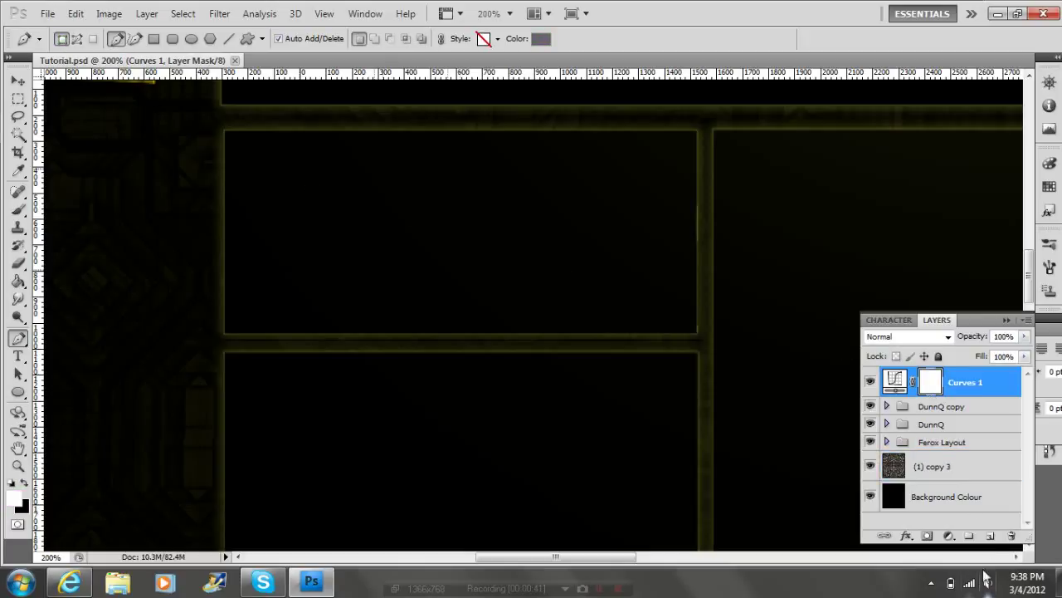
Add a layer below Curves 1 and pen a straight path along the box's bottom edge
left_click(990, 535)
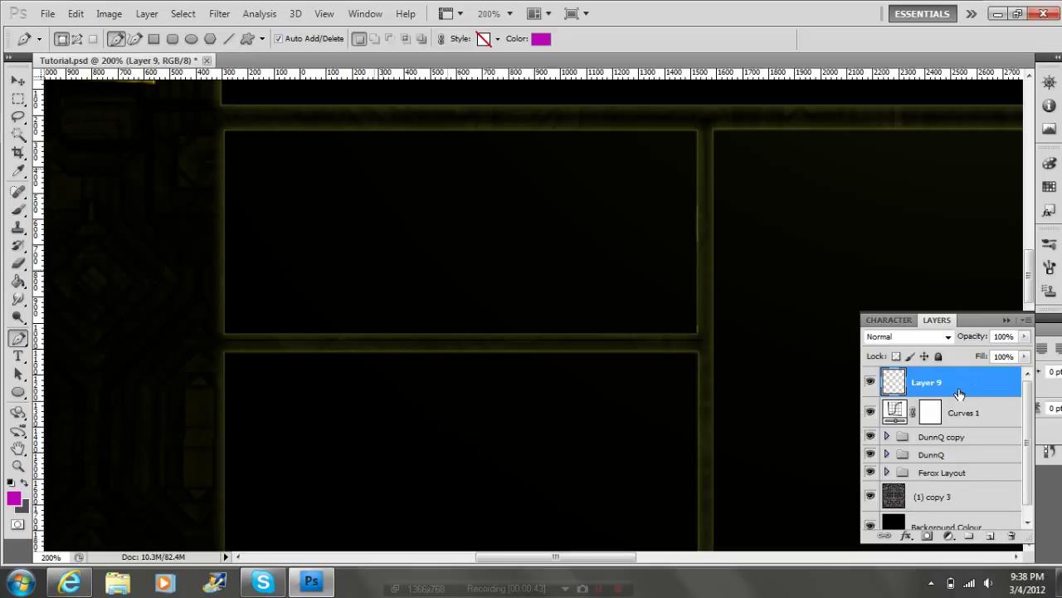
left_click_drag(963, 399, 958, 427)
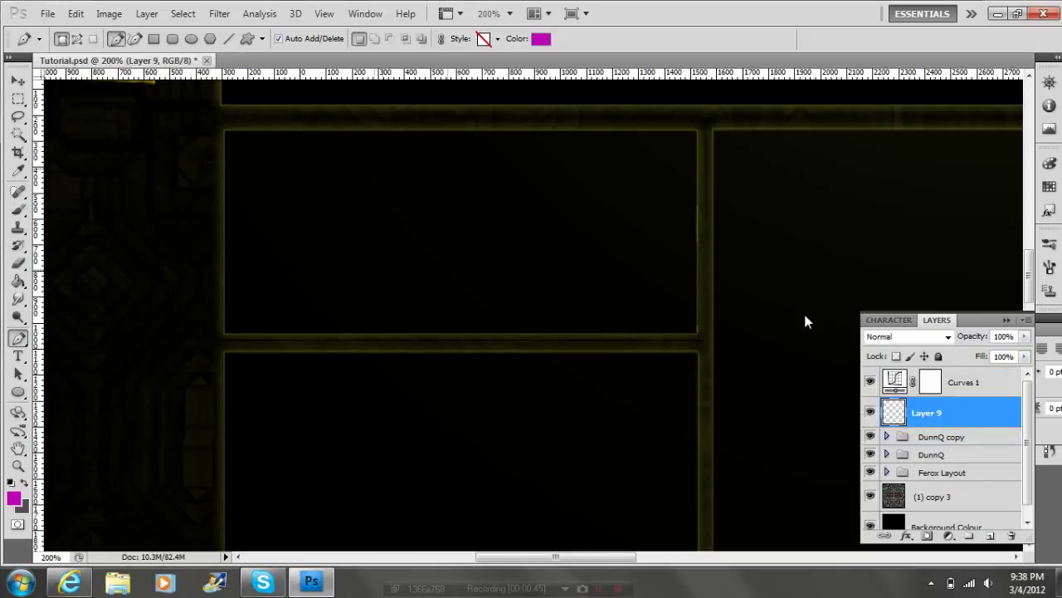
left_click(224, 337)
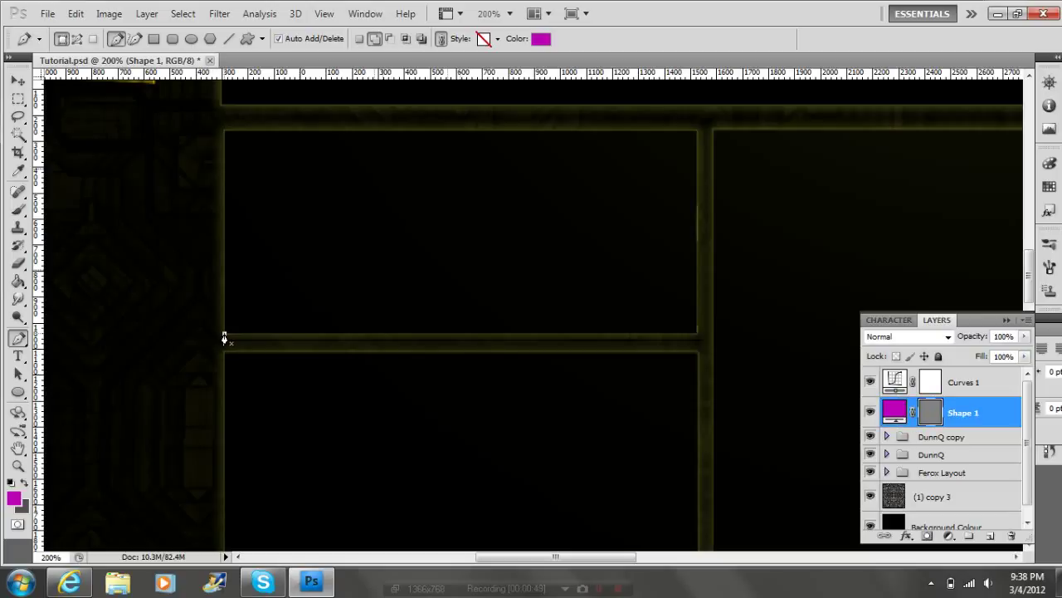
left_click(696, 333)
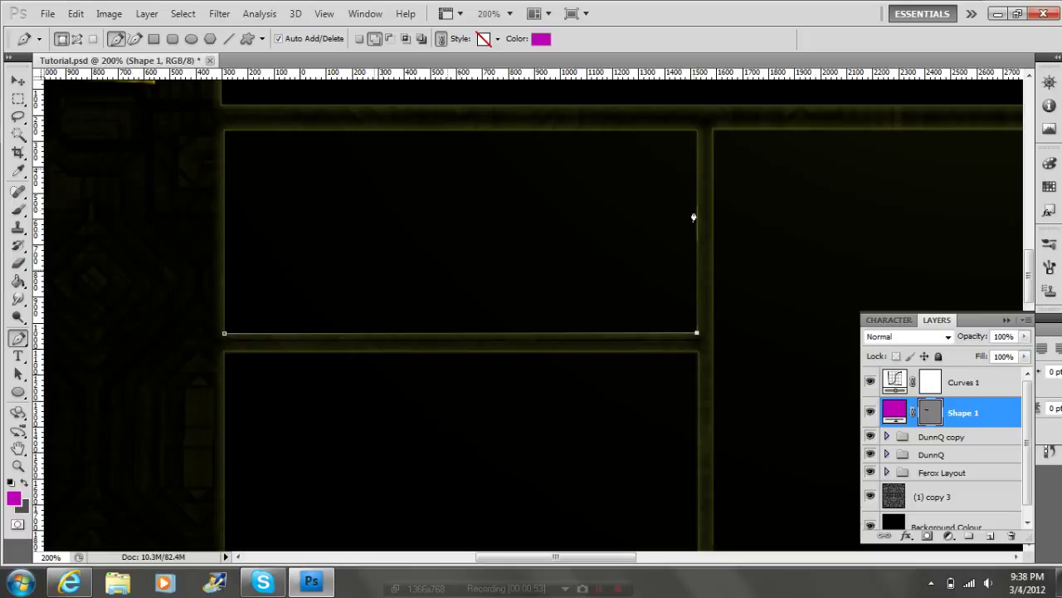
left_click(696, 131)
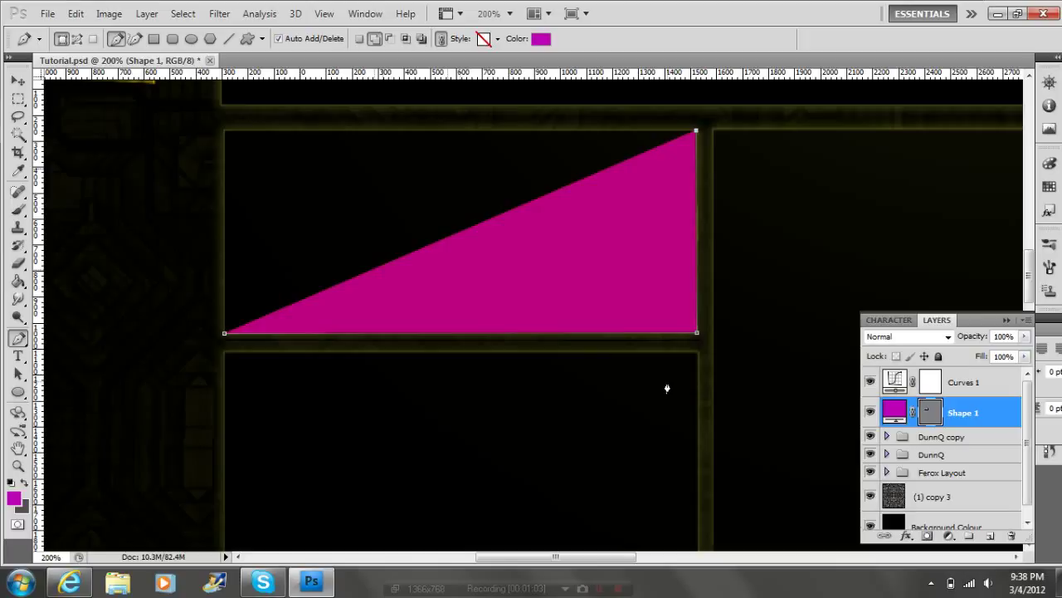
key("ctrl+z")
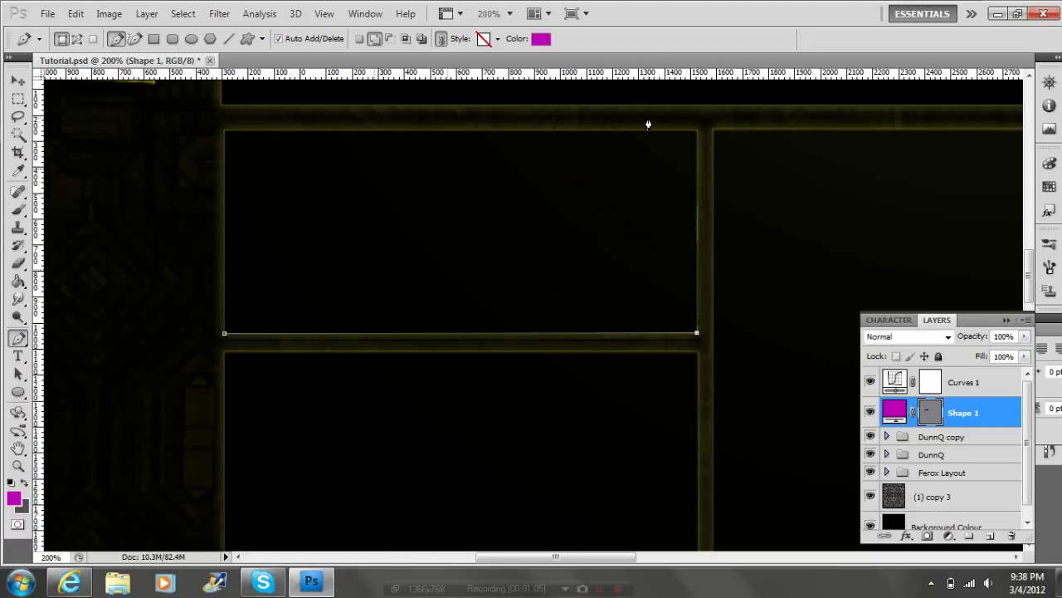
Set the foreground colour to pure white
left_click(14, 498)
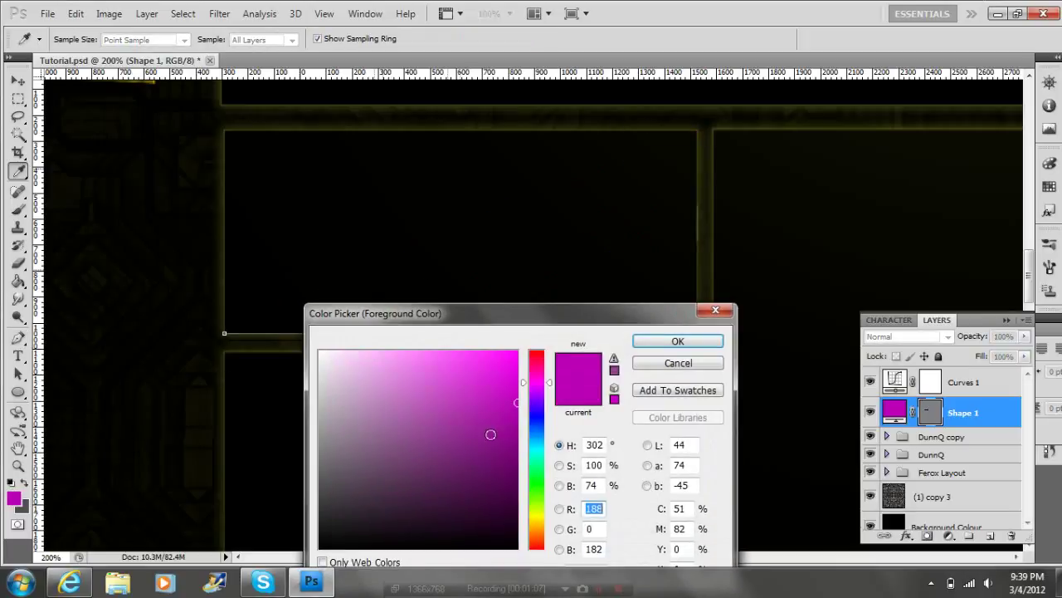
left_click_drag(480, 440, 268, 305)
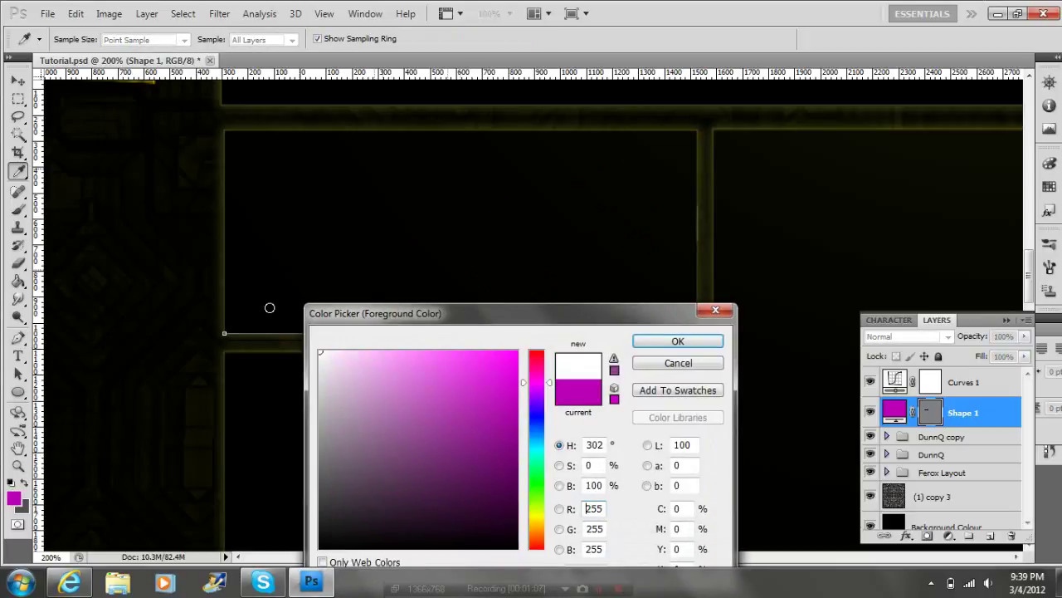
left_click(699, 343)
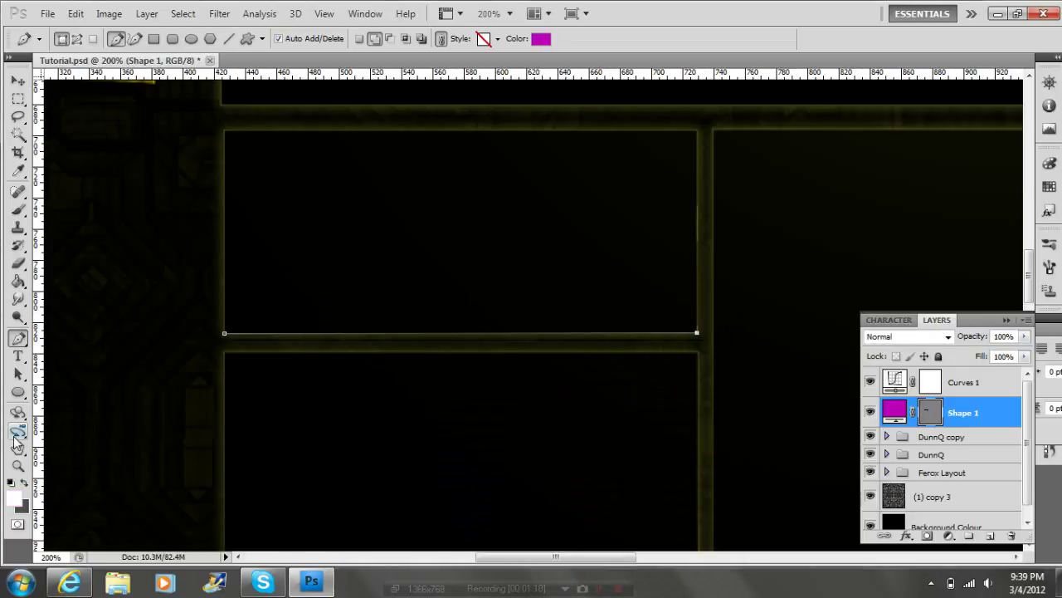
Zoom out to 66.7% and scroll up to frame the small box, banner and DunnQ lettering
left_click(18, 466)
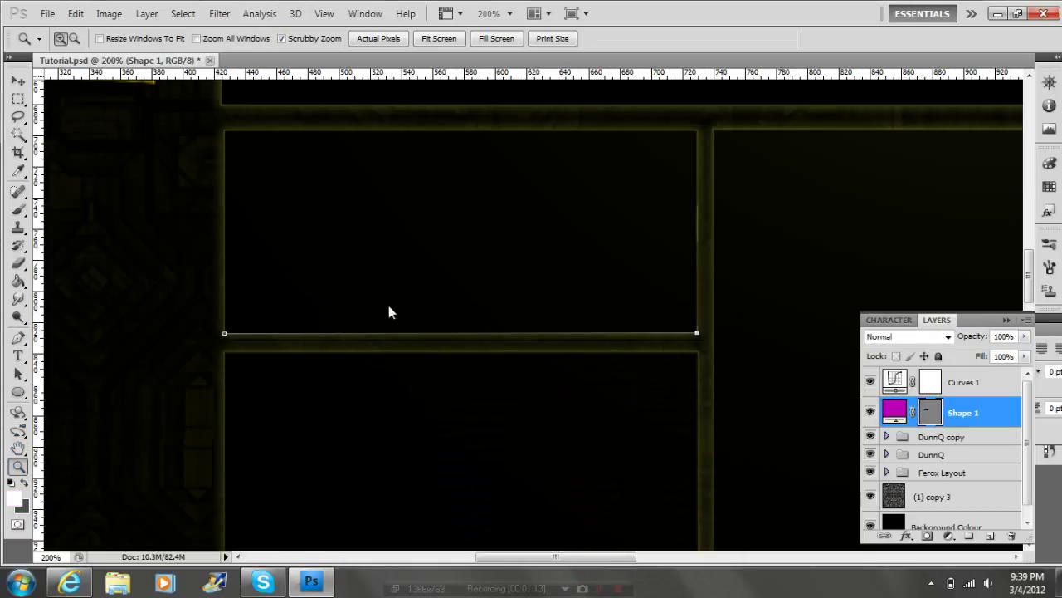
left_click(75, 38)
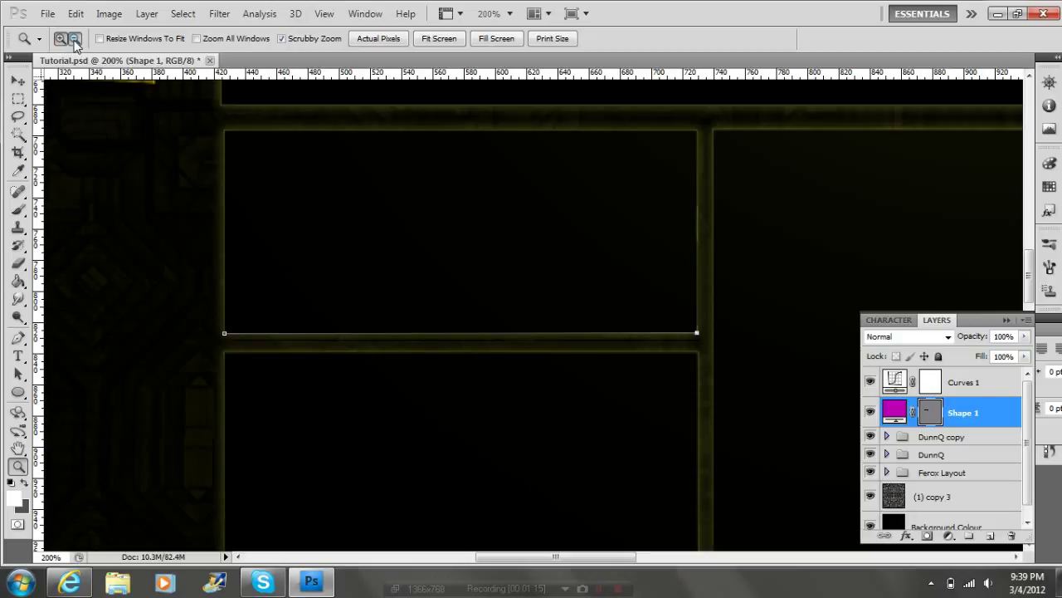
left_click(436, 141)
left_click(436, 142)
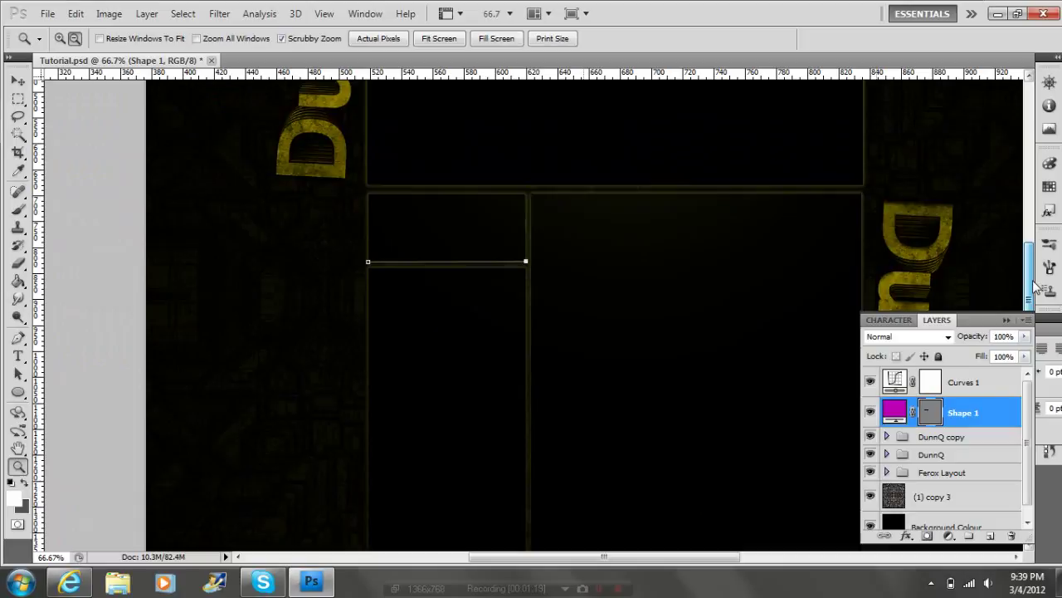
left_click_drag(1034, 300, 1034, 277)
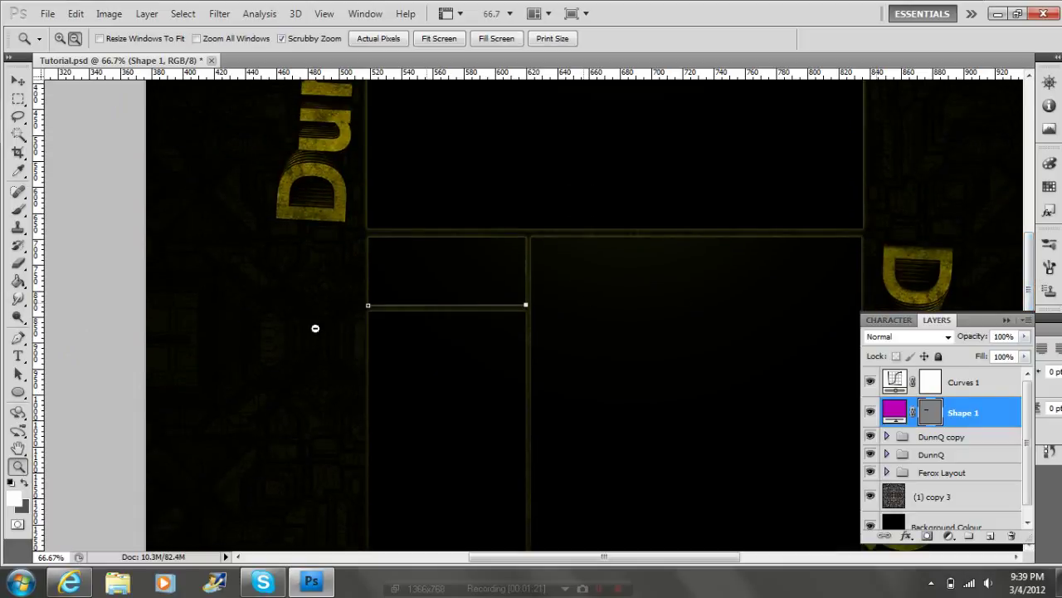
left_click(17, 337)
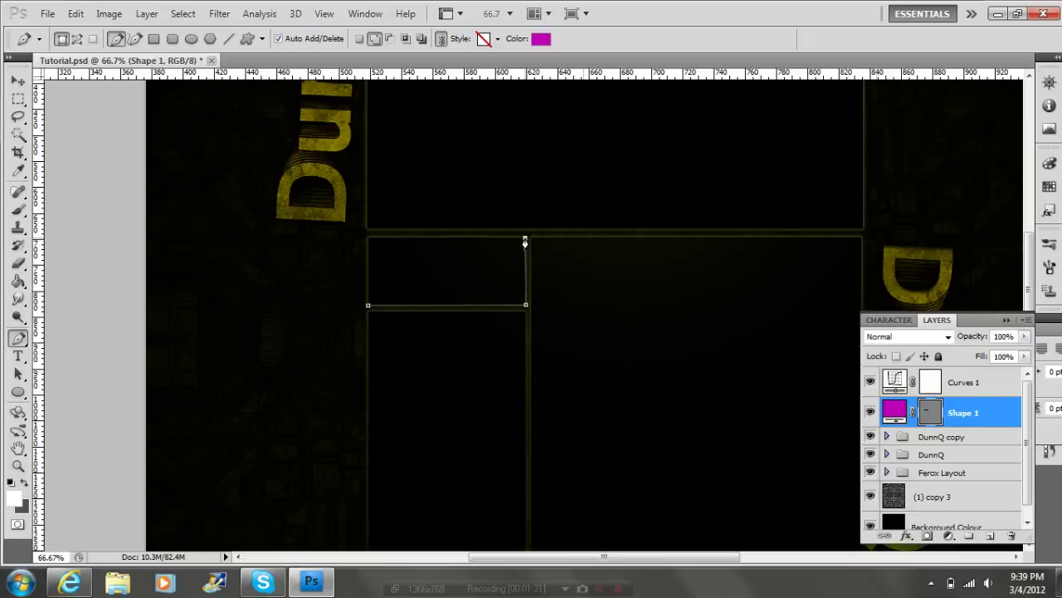
Draw a Paths-mode wedge from the box's bottom corners, closing with a curve back to the start
left_click_drag(526, 238, 538, 208)
key("ctrl+alt+z")
key("ctrl+alt+z")
left_click(79, 43)
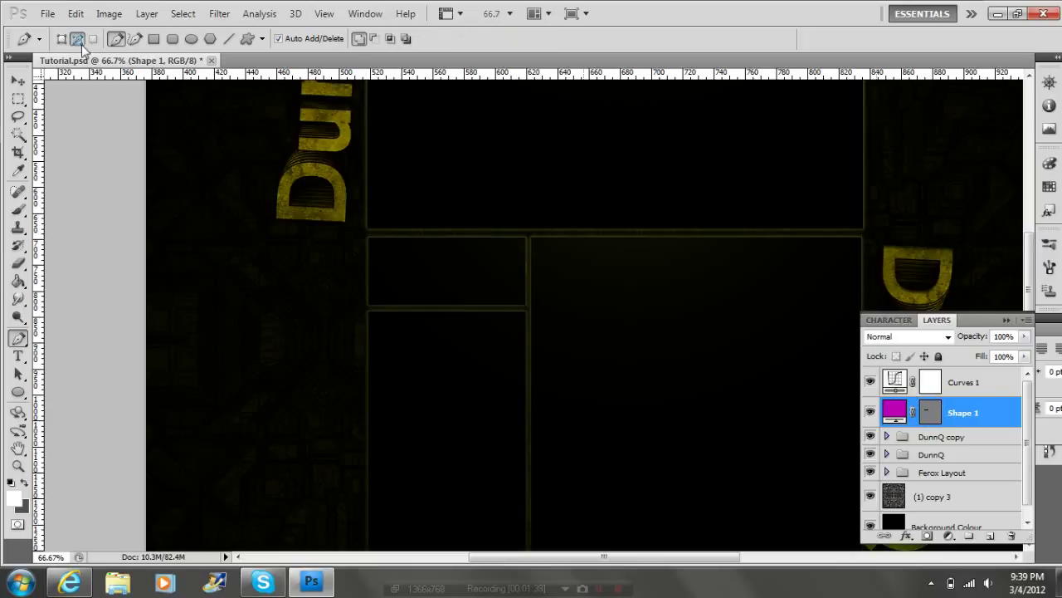
left_click(368, 306)
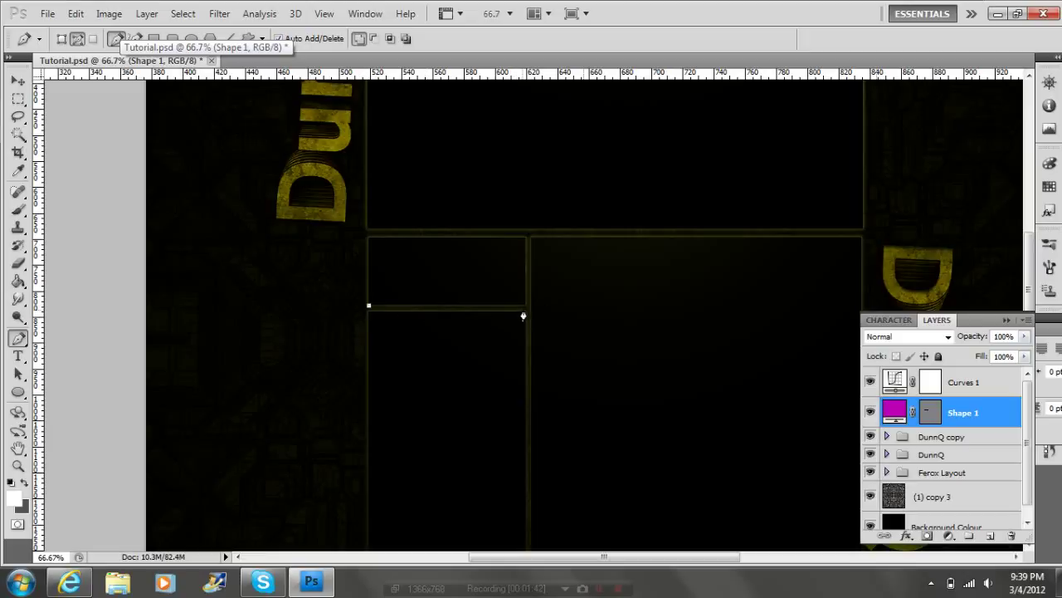
left_click(525, 306)
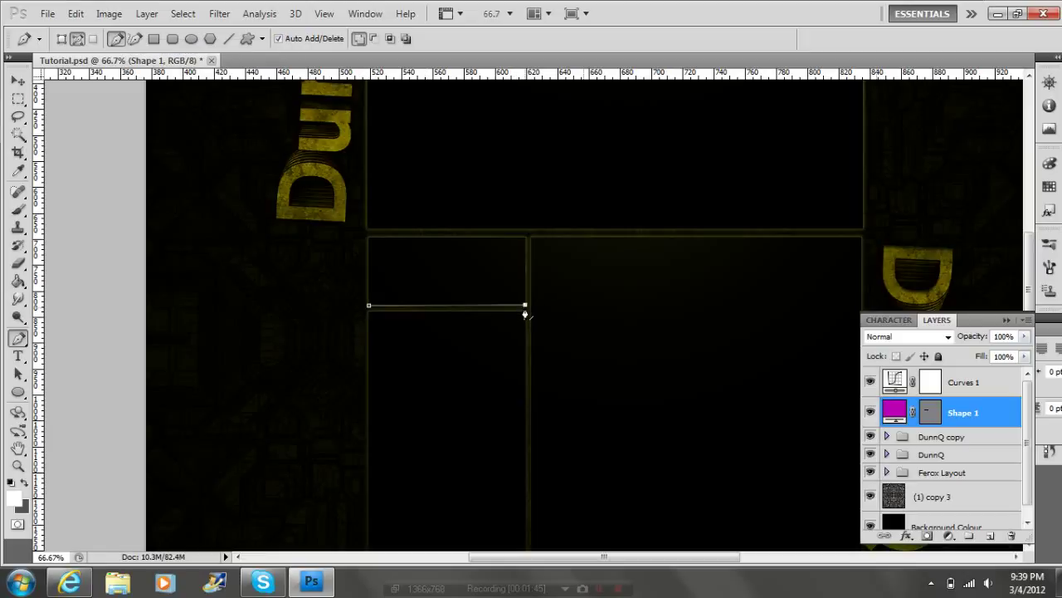
left_click(525, 238)
key("ctrl+z")
mouse_move(369, 311)
left_mouse_down()
mouse_move(307, 259)
mouse_move(285, 314)
left_mouse_up()
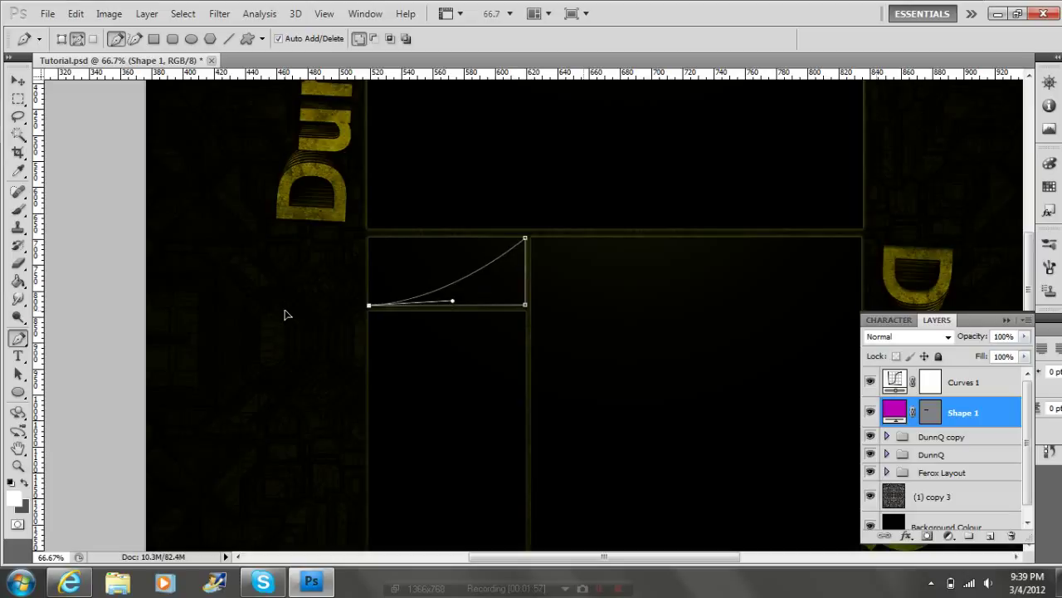
left_click_drag(285, 314, 285, 319)
Convert the curved path into a selection with 0 feather
right_click(520, 284)
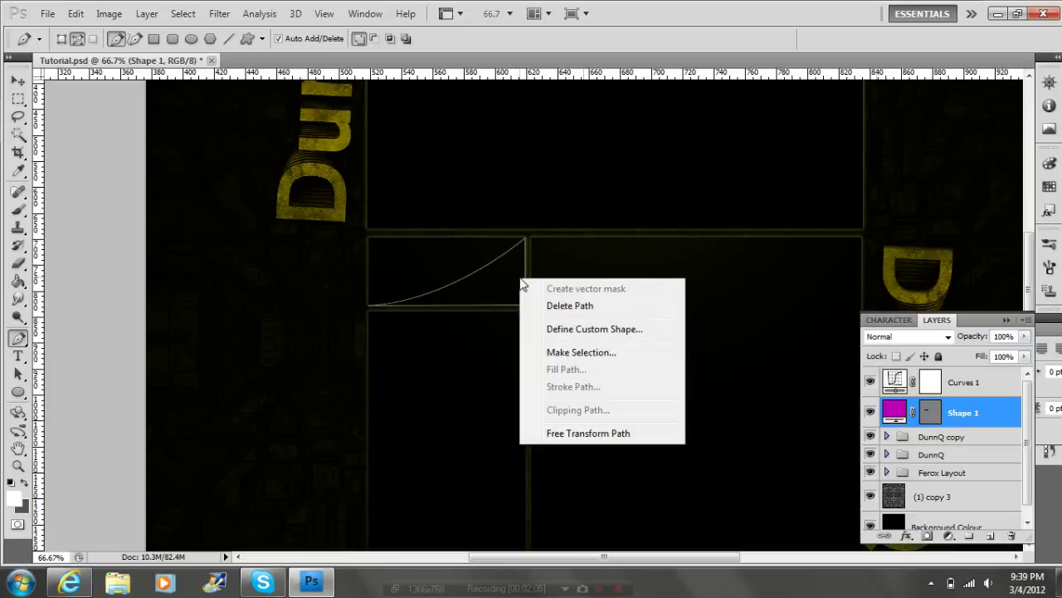
left_click(591, 353)
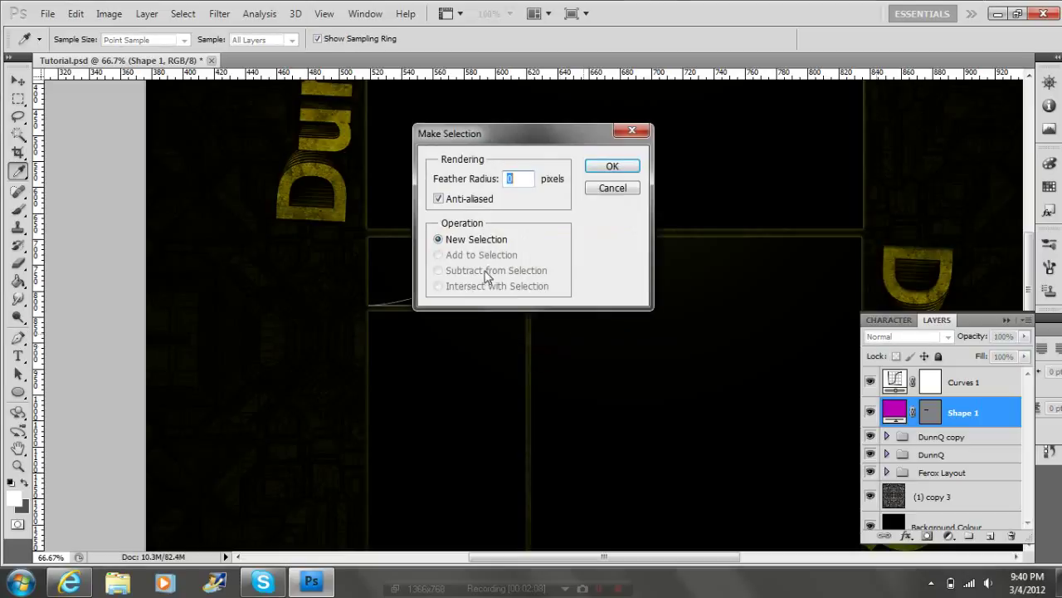
left_click(609, 166)
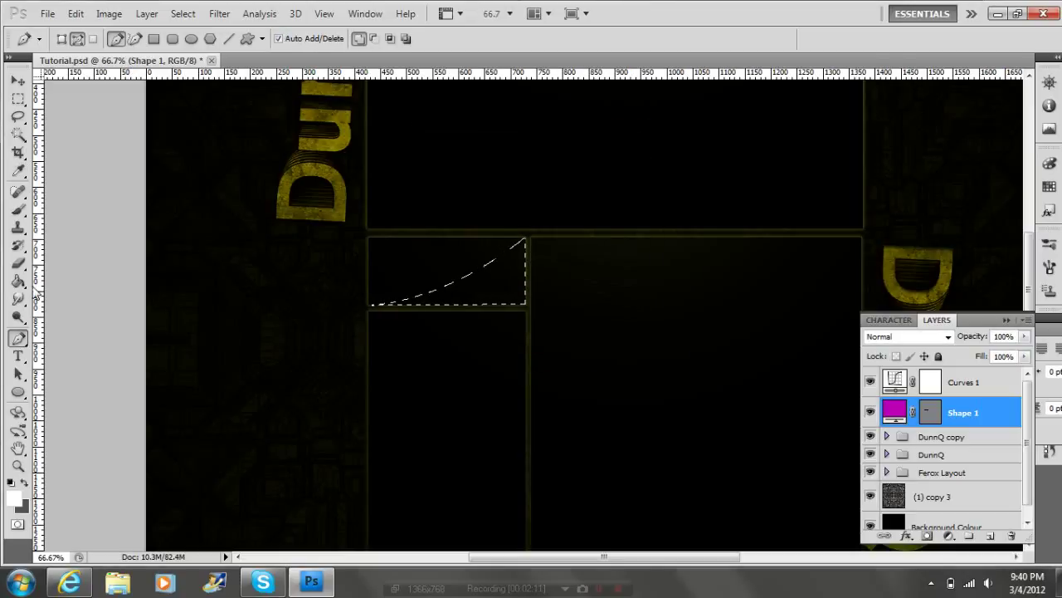
Rasterize Shape 1 and paint-bucket fill the curved selection with white
left_click(18, 281)
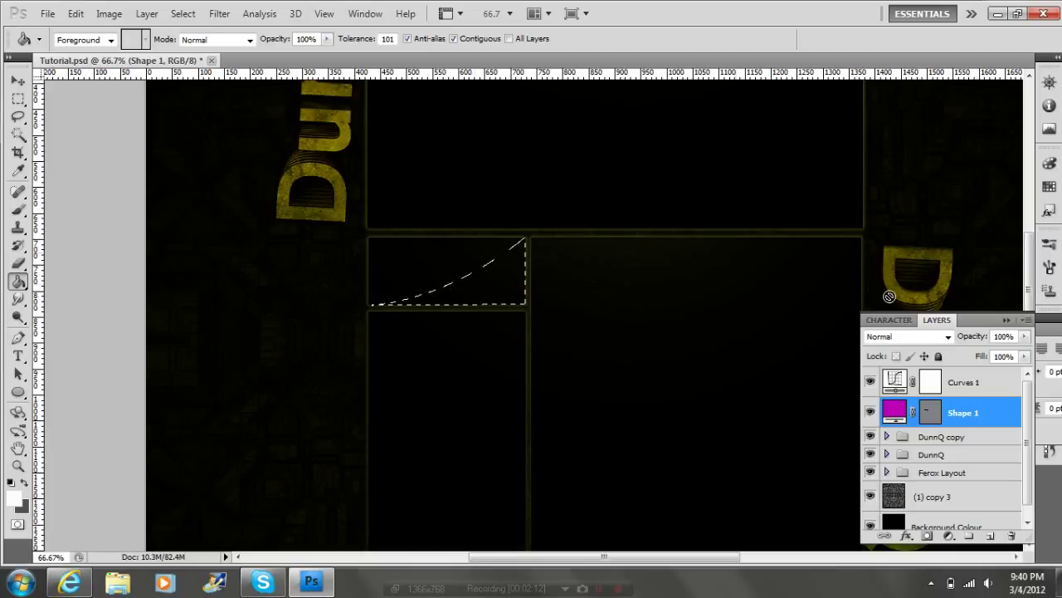
right_click(954, 417)
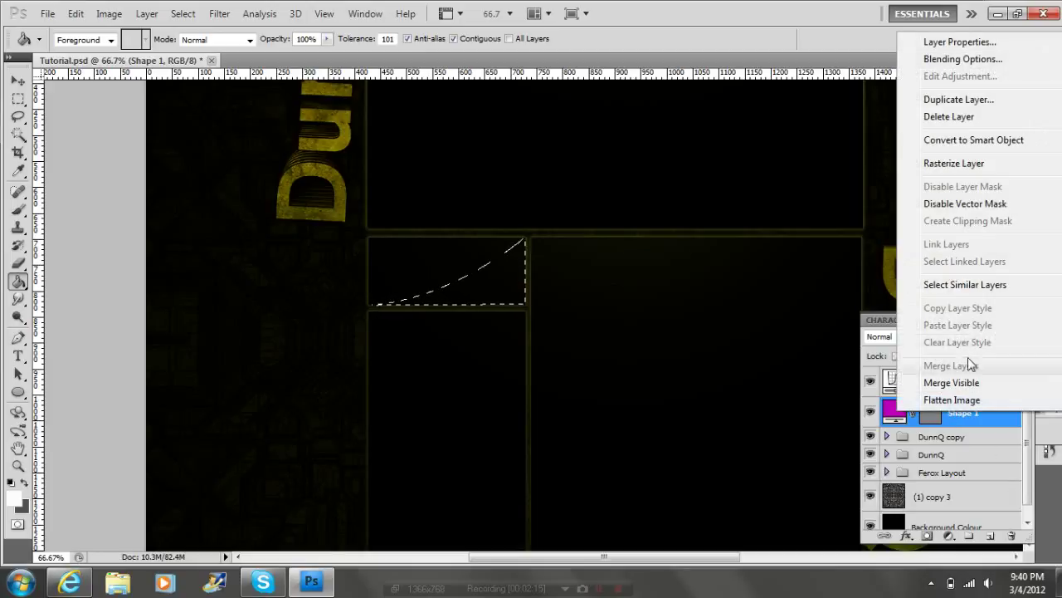
left_click(953, 164)
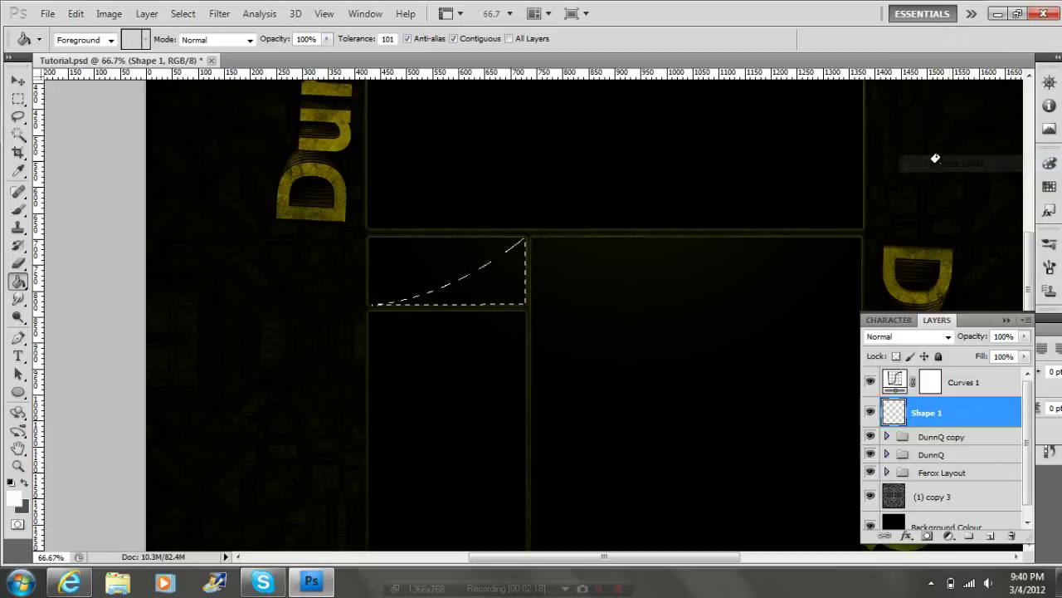
left_click(490, 283)
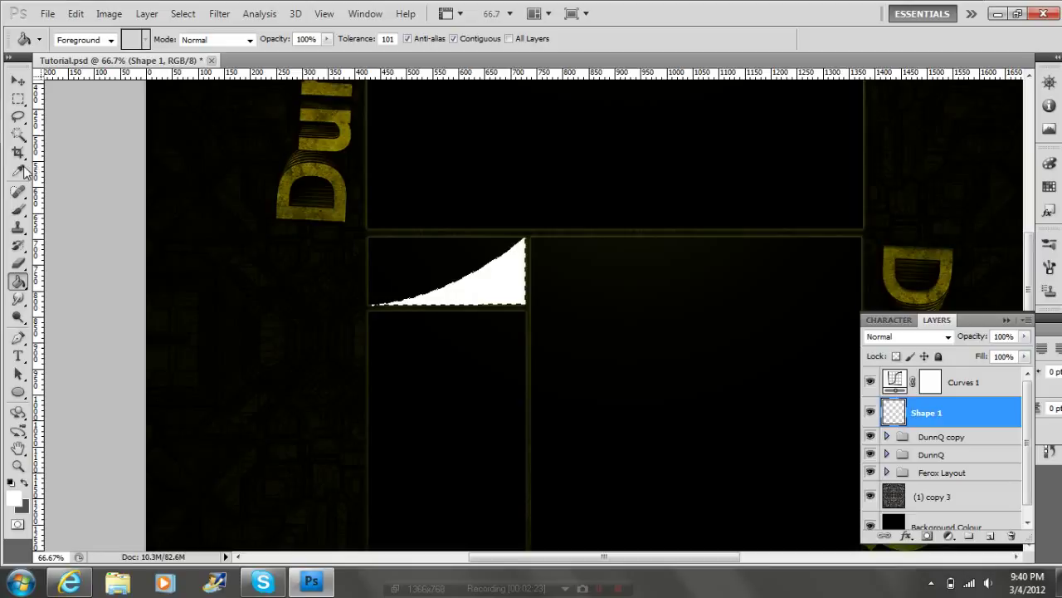
left_click(18, 99)
Deselect, lower Shape 1 opacity to 5%, and nudge the faint shape slightly upward
left_click(452, 309)
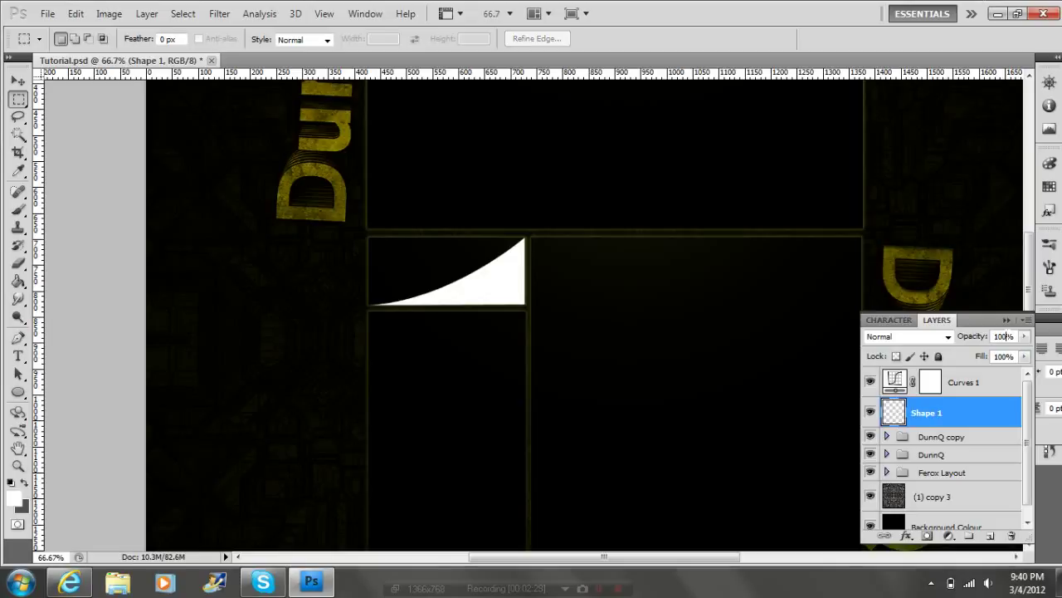
left_click_drag(969, 336, 943, 334)
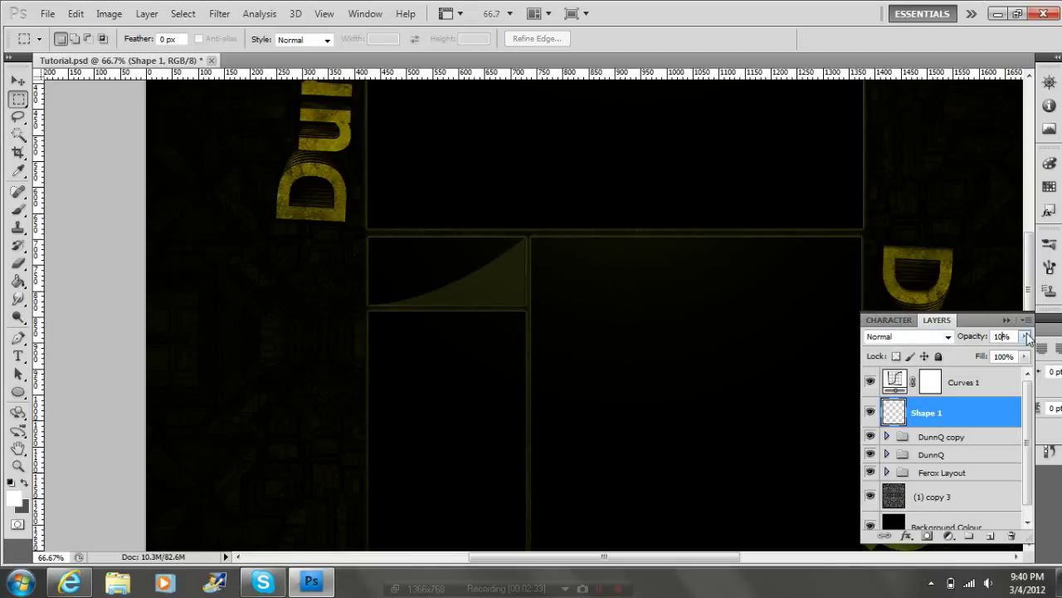
key("BackSpace")
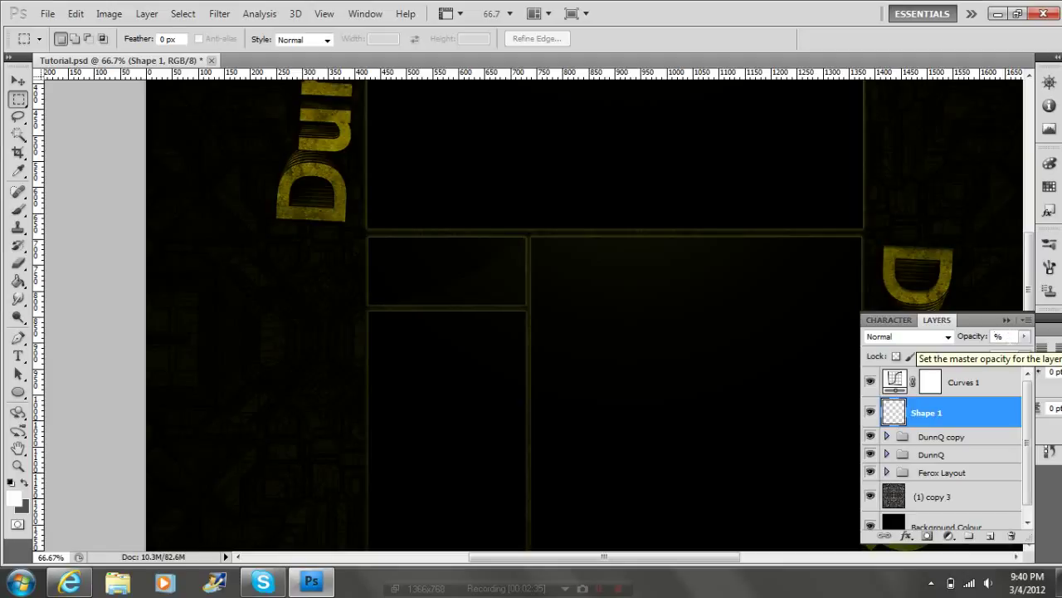
type("5")
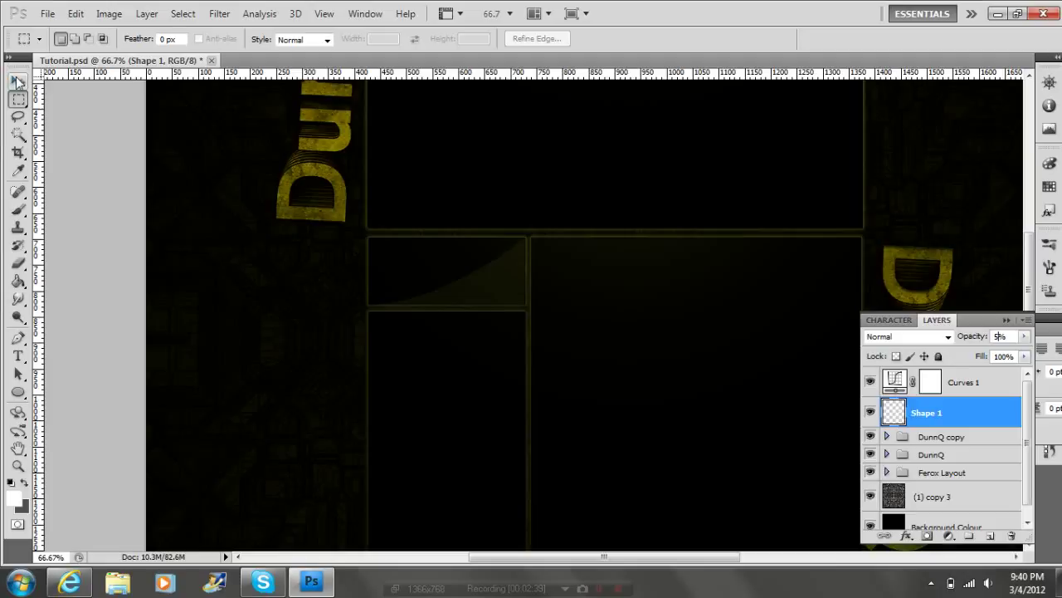
left_click(17, 82)
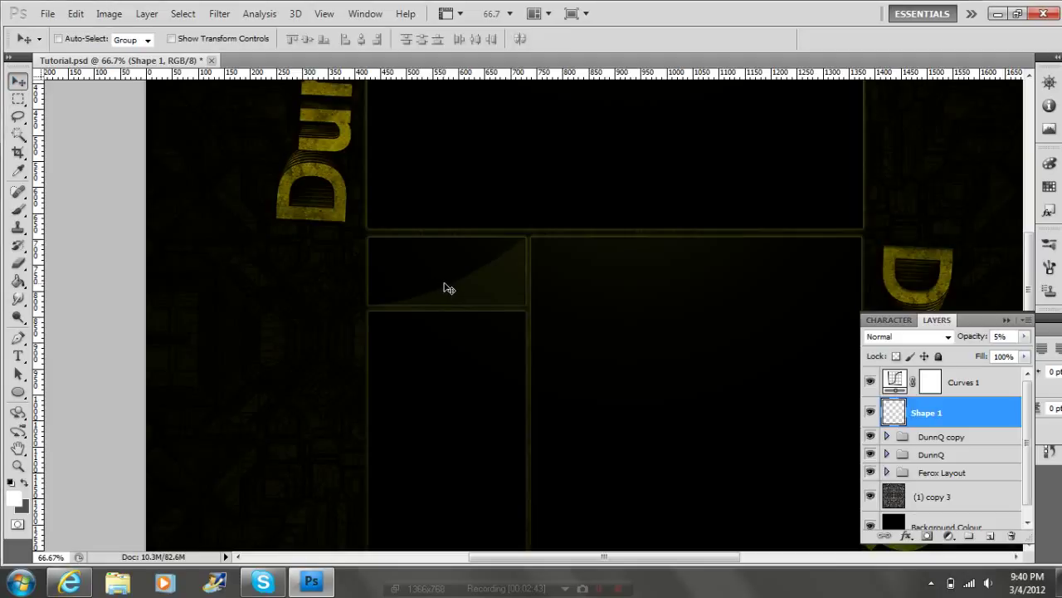
left_click_drag(444, 283, 460, 288)
Pan up to show the large banner box and the vertical DunnQ title
left_click(17, 98)
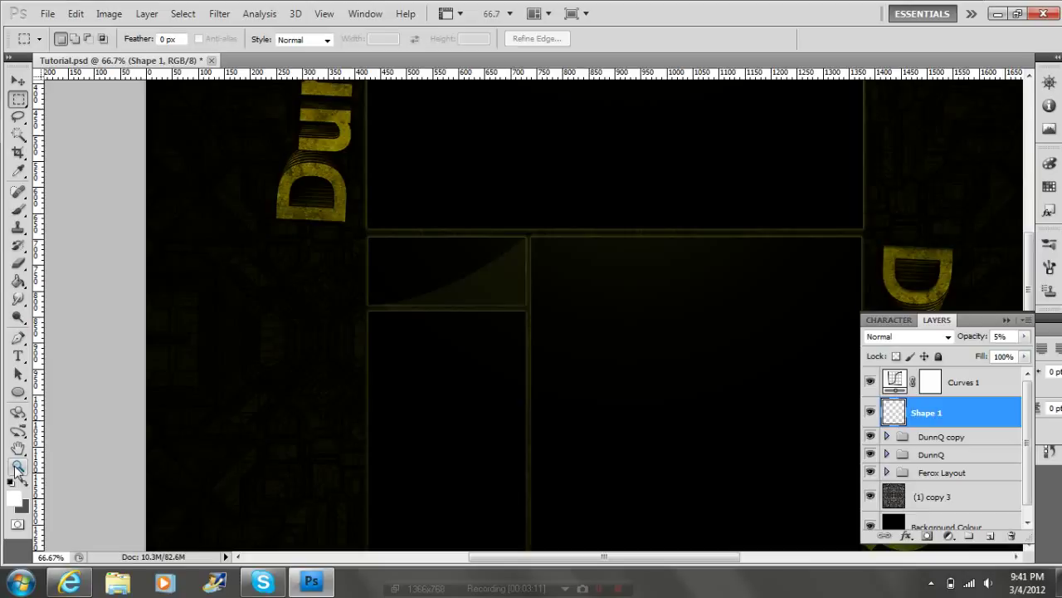
left_click(18, 448)
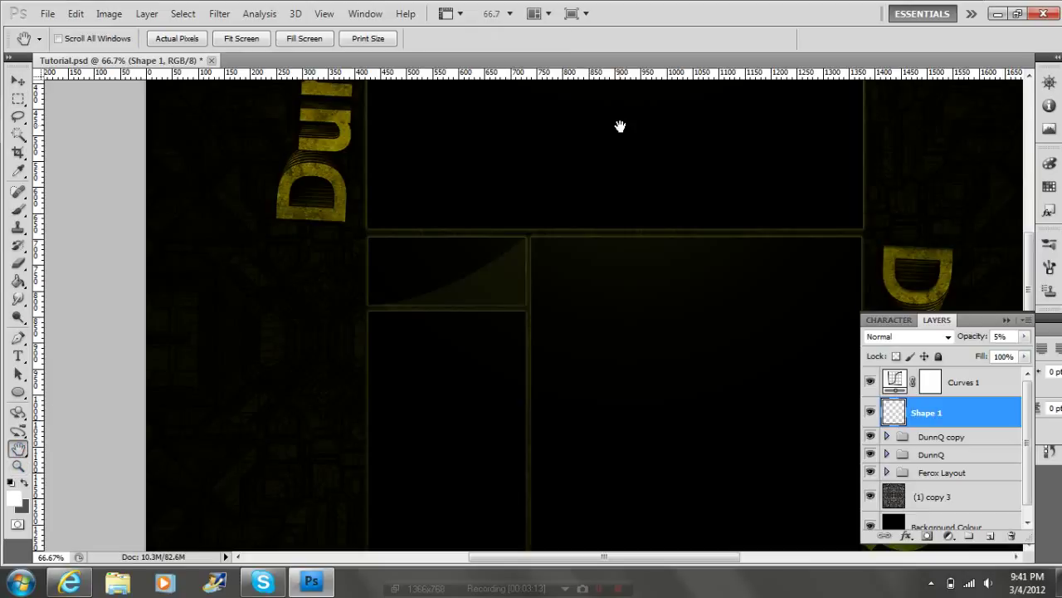
mouse_move(695, 155)
left_mouse_down()
mouse_move(572, 351)
mouse_move(552, 422)
left_mouse_up()
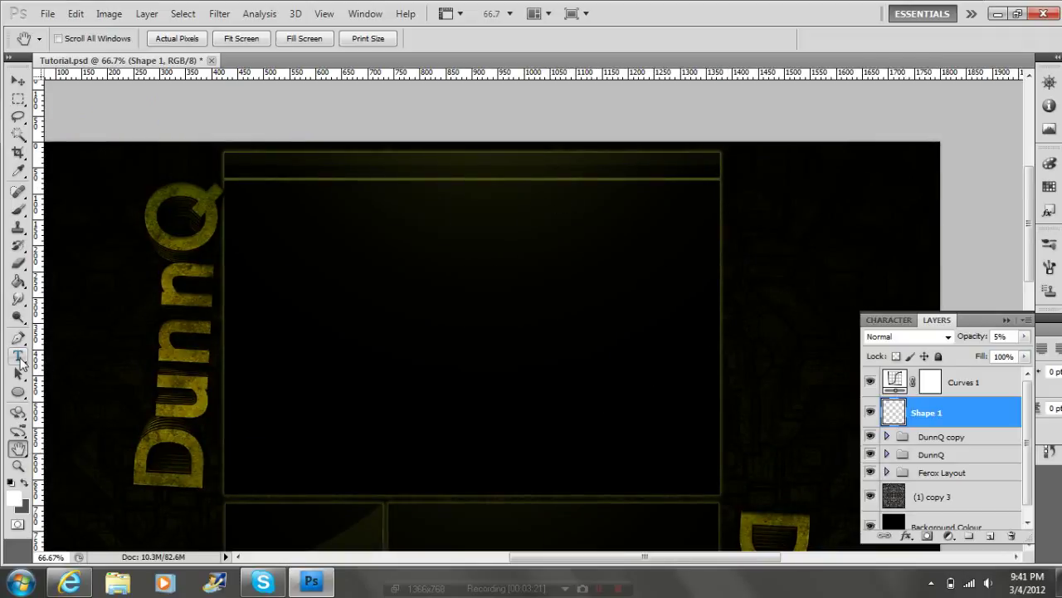
Type 'Created By:' in the large dark panel in Arial at 18 pt
left_click(19, 357)
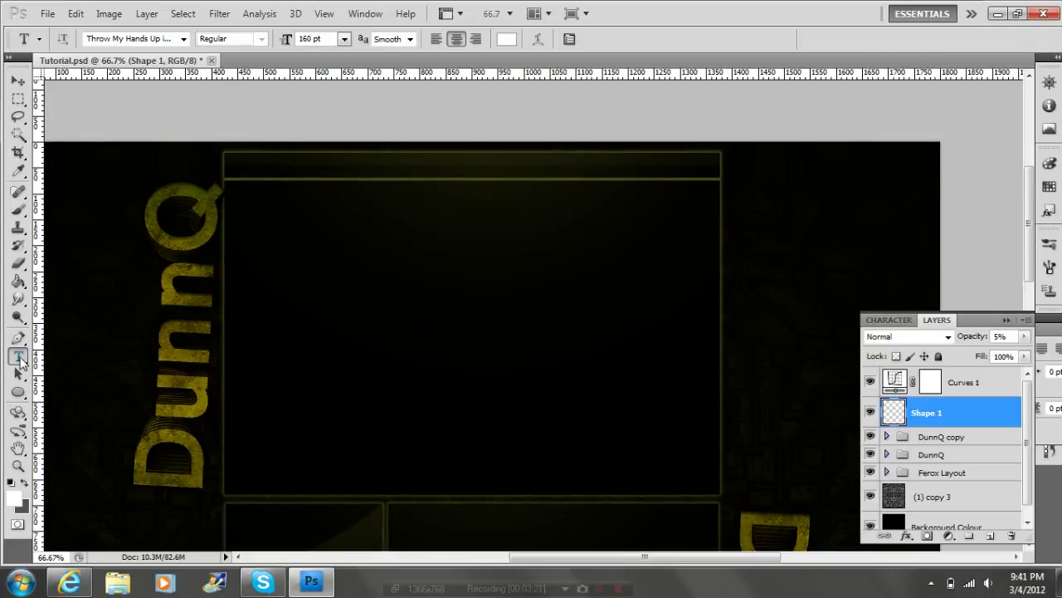
left_click(410, 340)
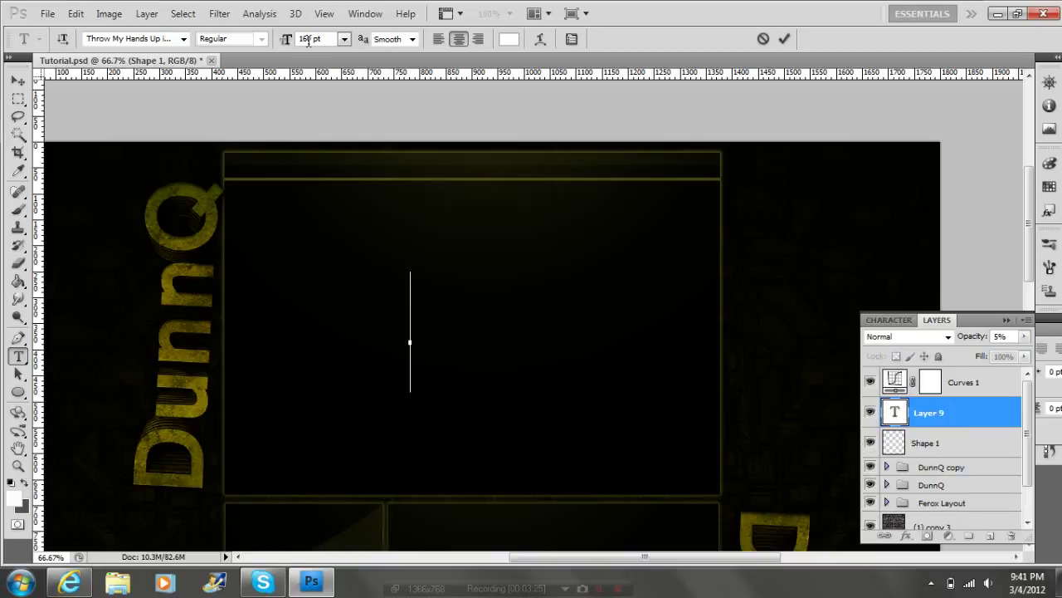
left_click(344, 39)
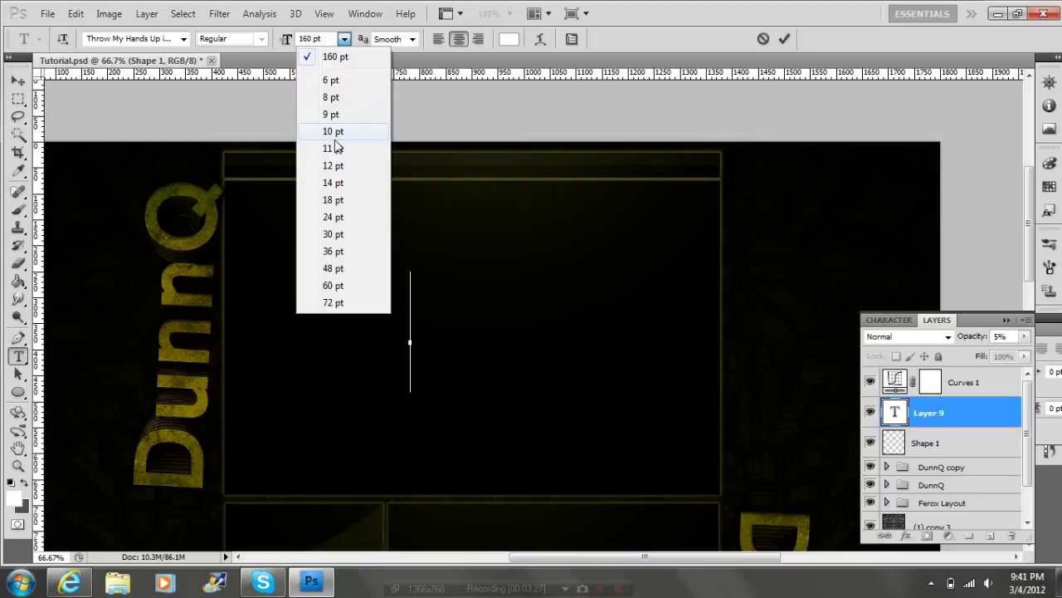
left_click(338, 181)
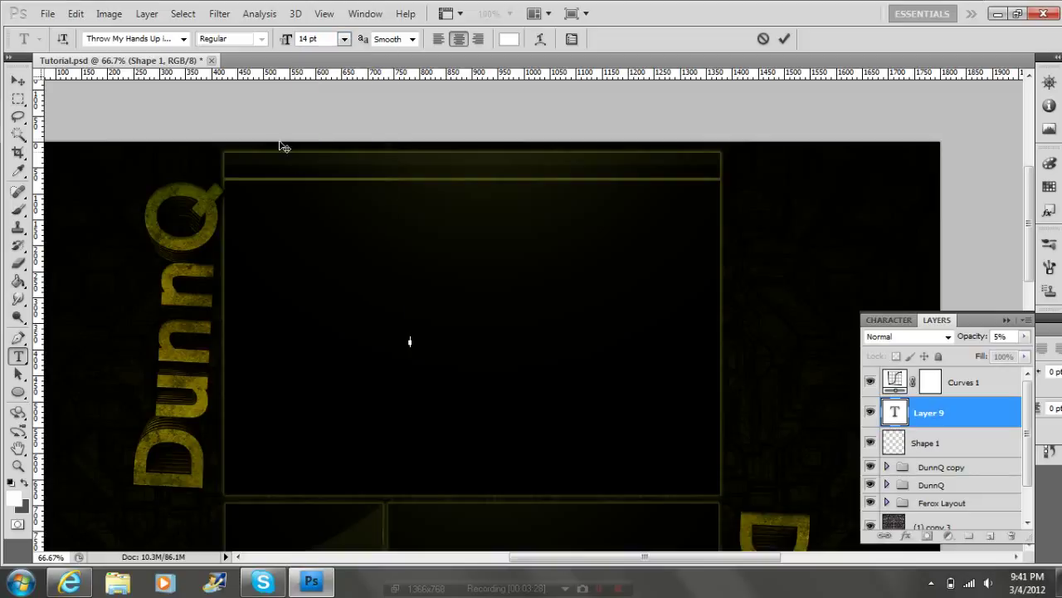
left_click(184, 39)
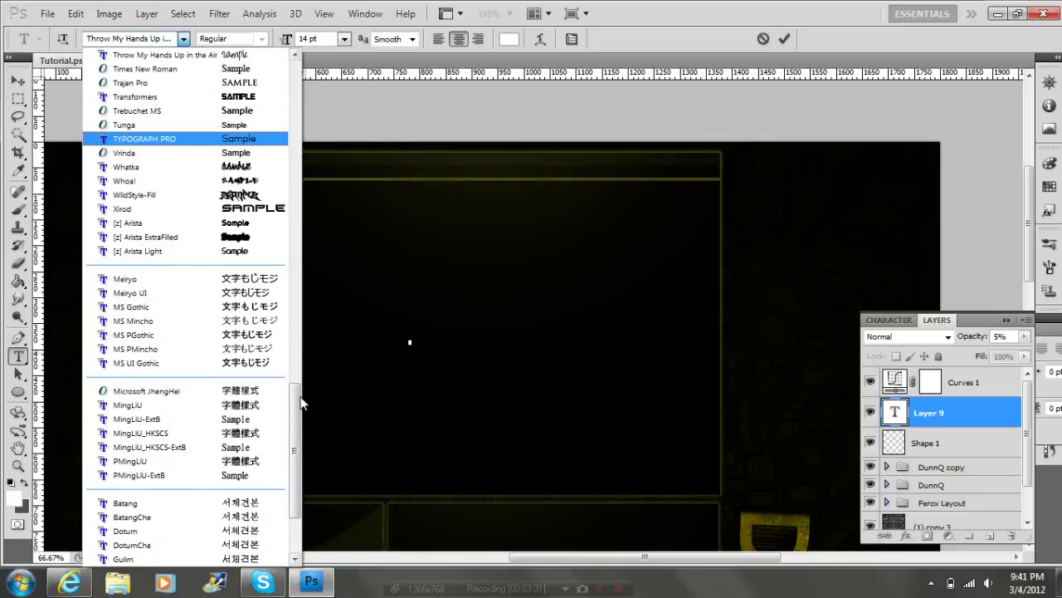
left_click_drag(300, 402, 308, 66)
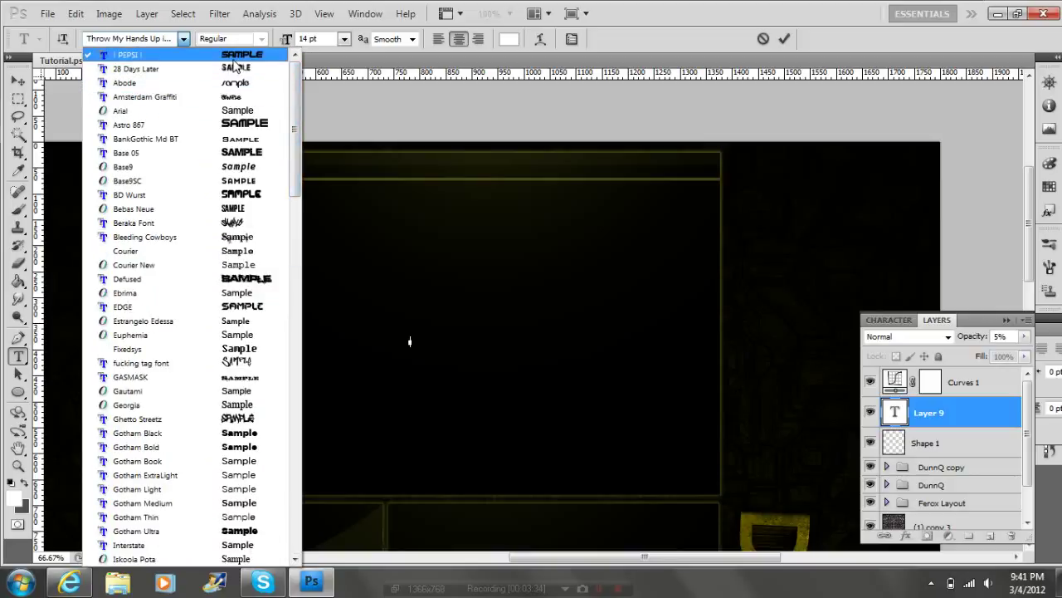
left_click(245, 111)
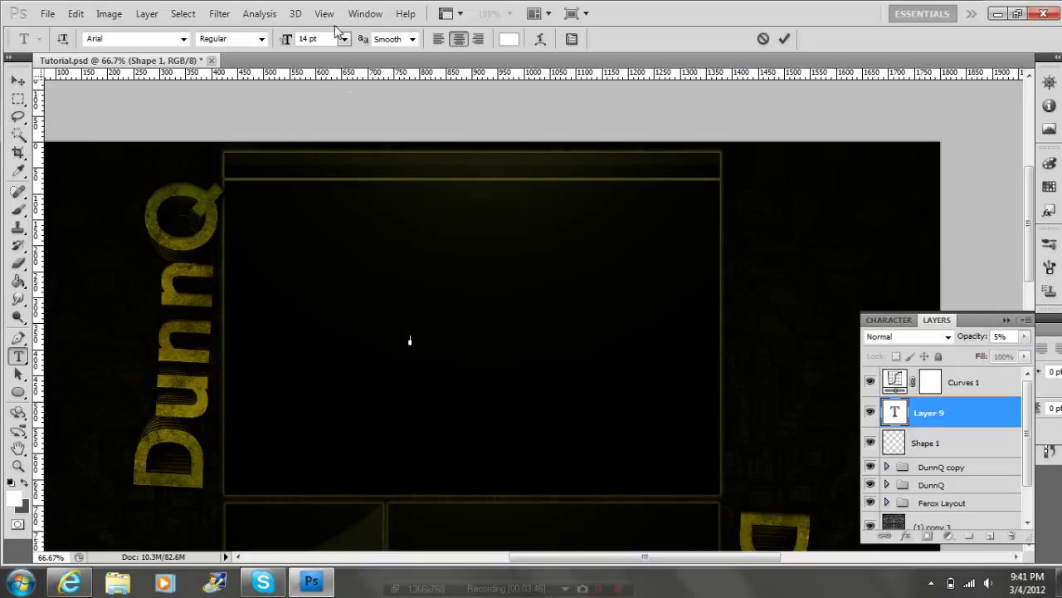
left_click(344, 39)
left_click(350, 203)
type("ed B")
type("y:")
Add a 'Cincentriq' text layer centred beneath 'Created By:' and commit it
left_click(18, 99)
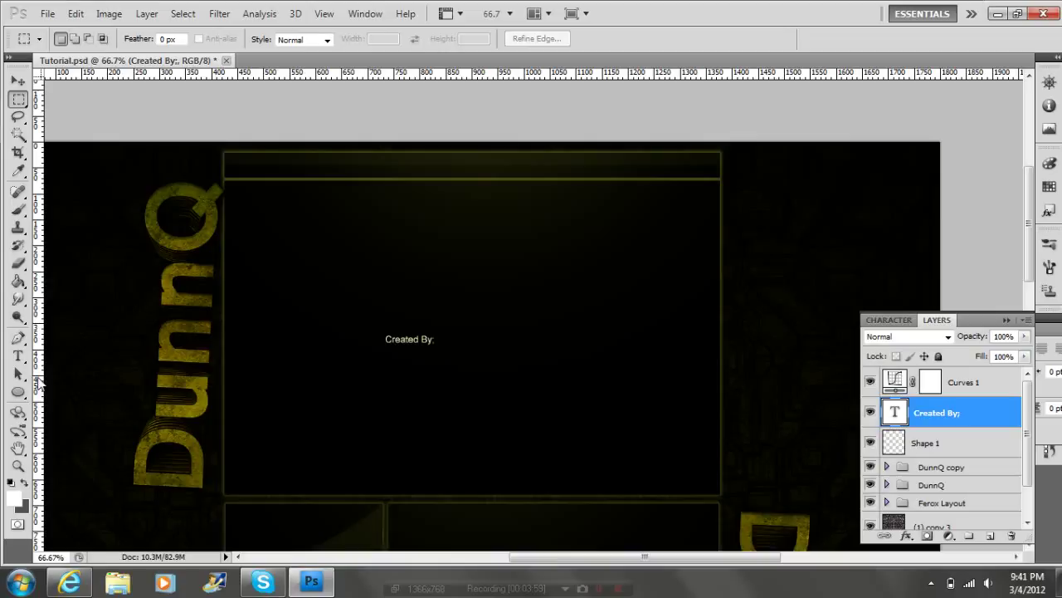
left_click(18, 356)
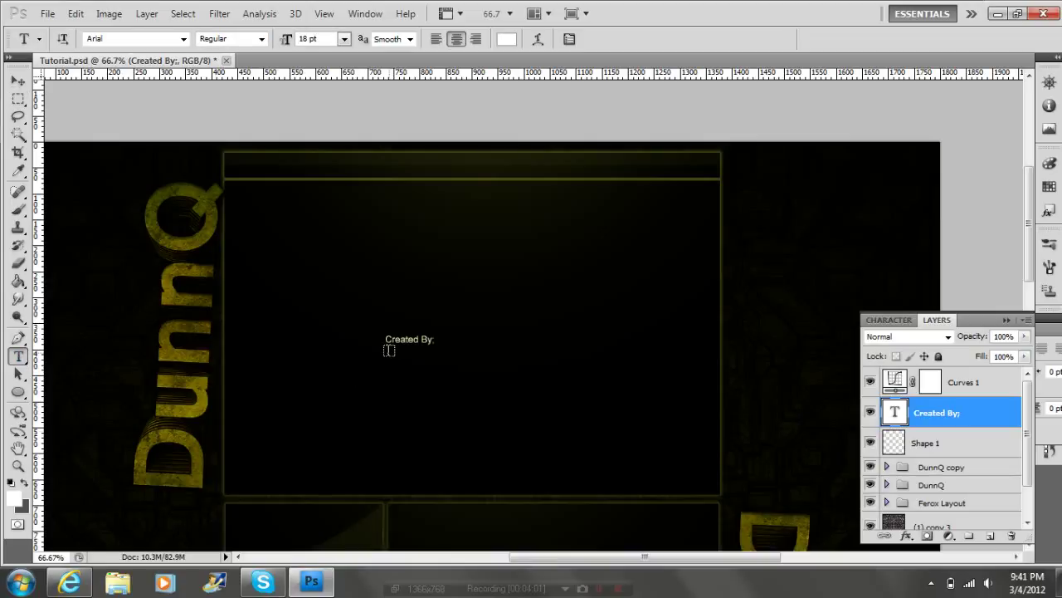
left_click(387, 349)
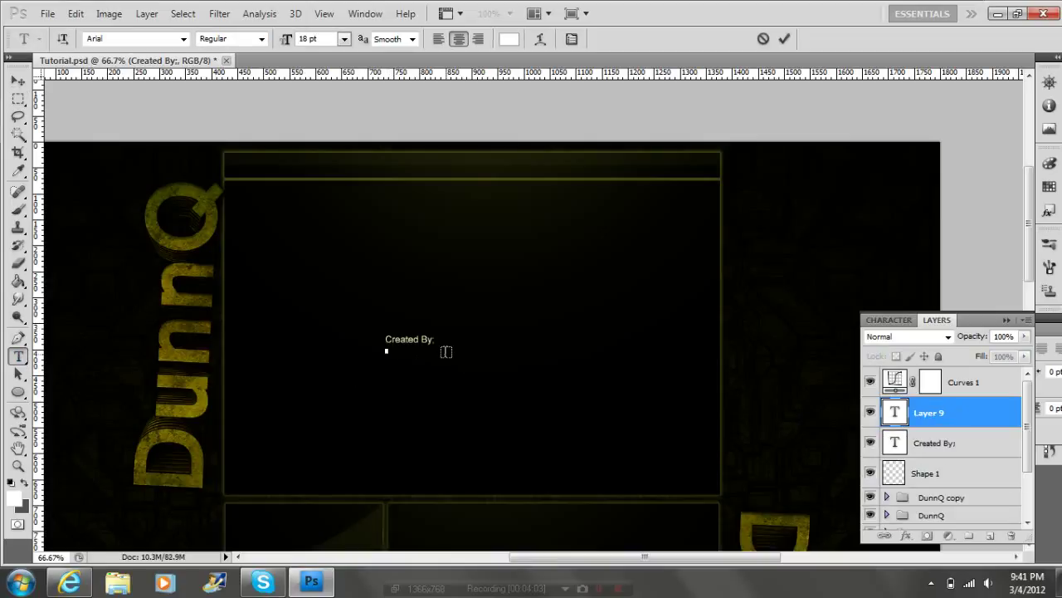
type("centr")
type("io")
left_click_drag(421, 386, 441, 385)
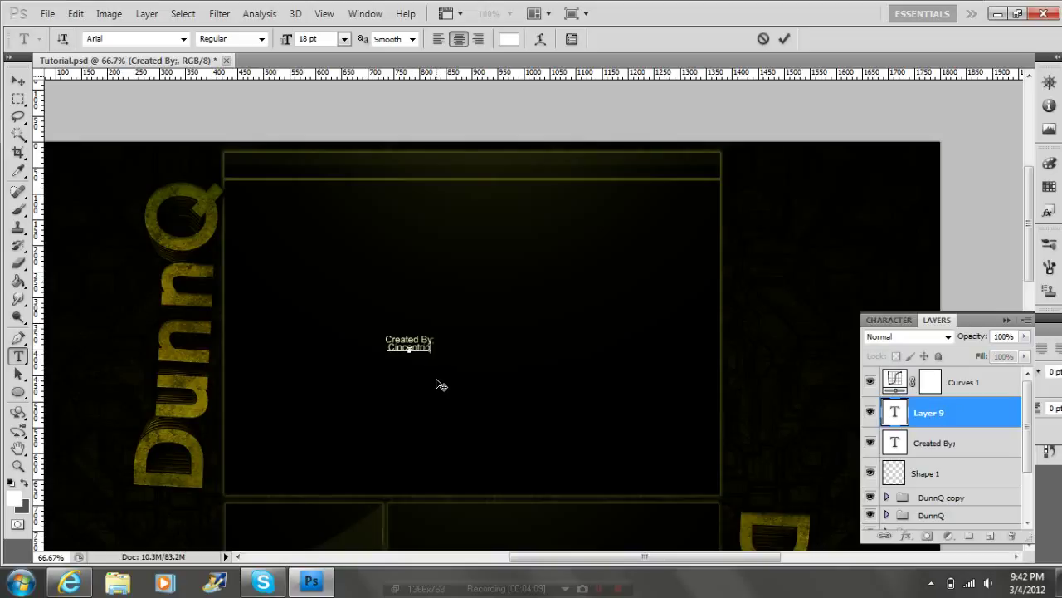
left_click(923, 446)
Rasterize the 'Created By:' and 'Cincentriq' text layers and merge them into one layer
left_click(936, 426, "shift")
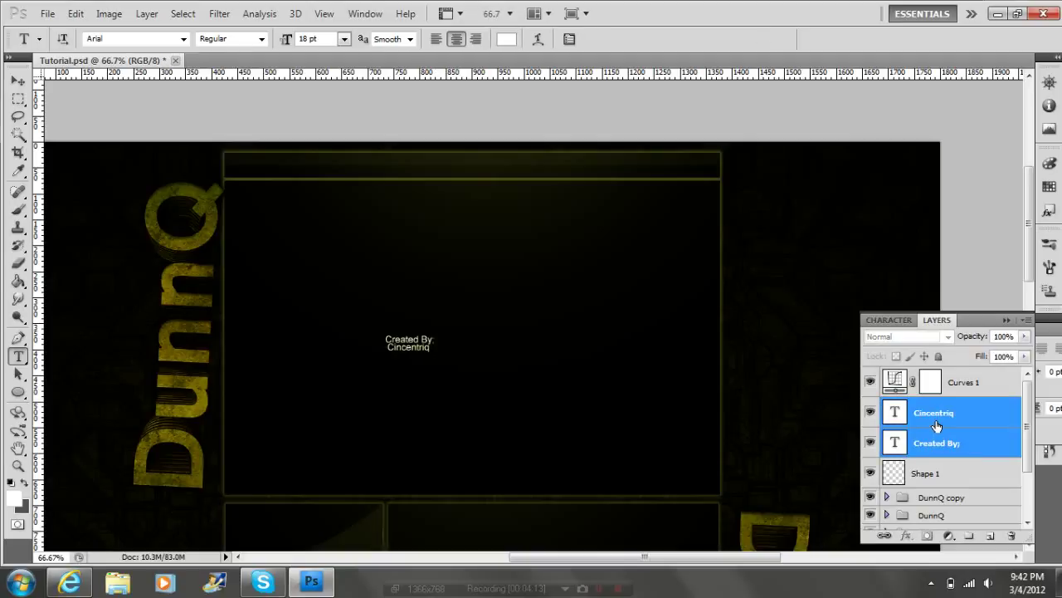
right_click(936, 425)
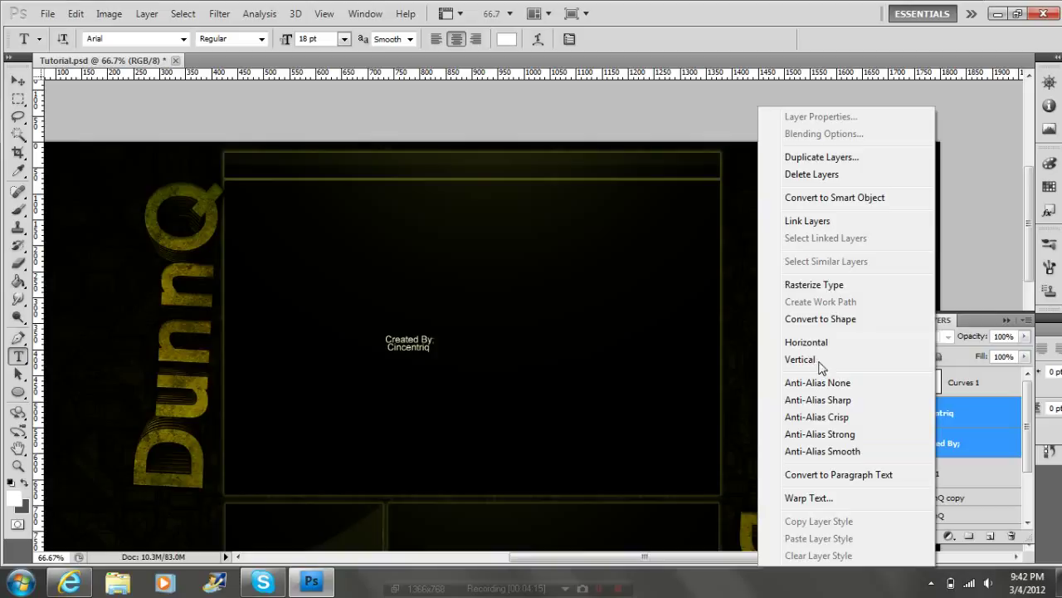
left_click(816, 285)
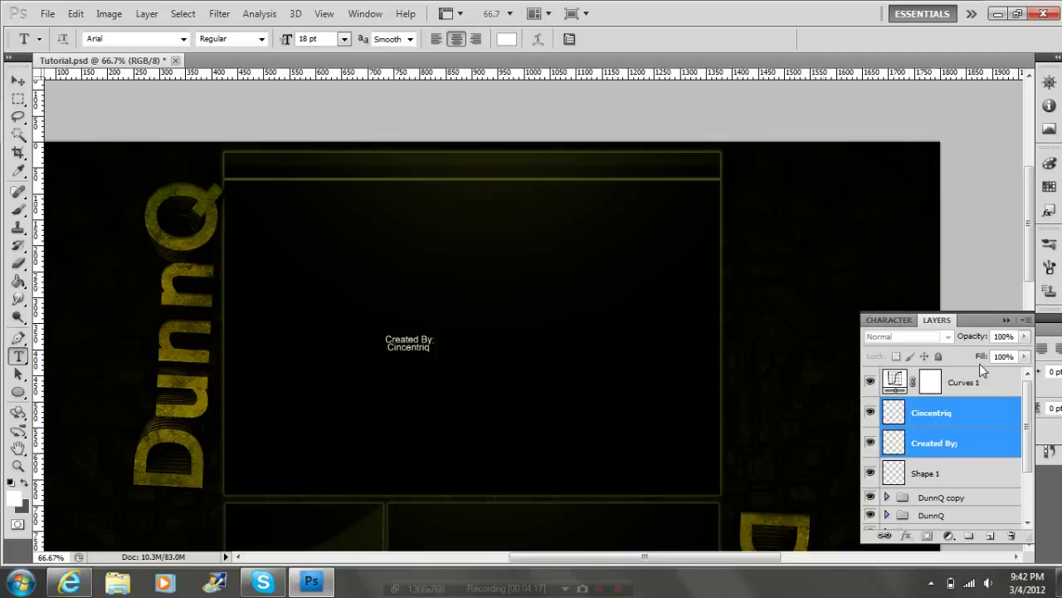
right_click(962, 416)
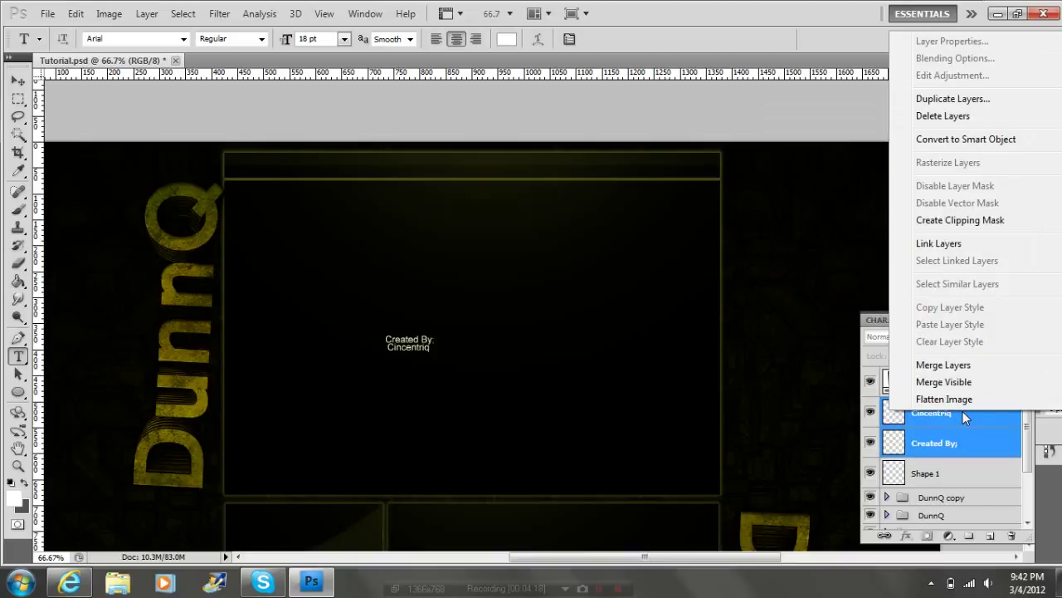
left_click(948, 367)
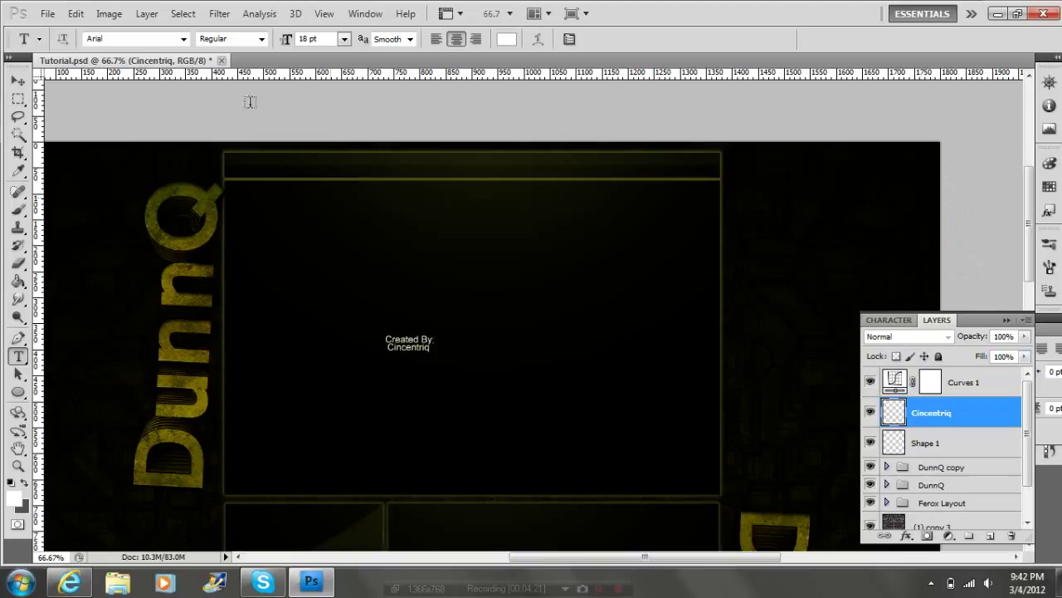
Rotate the merged credit layer 90° clockwise so it reads vertically
left_click(84, 14)
mouse_move(128, 316)
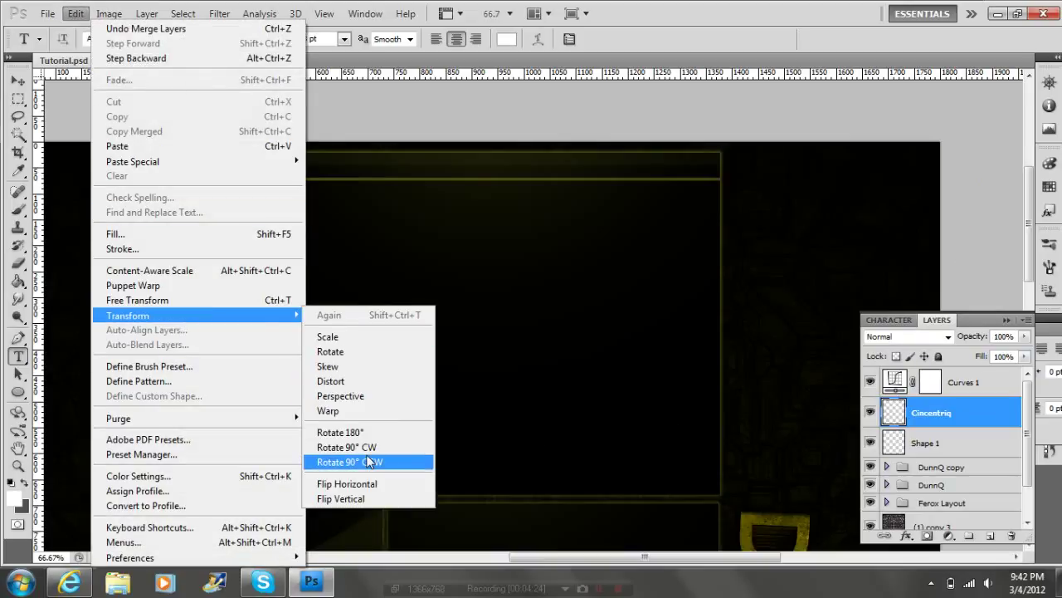
left_click(353, 462)
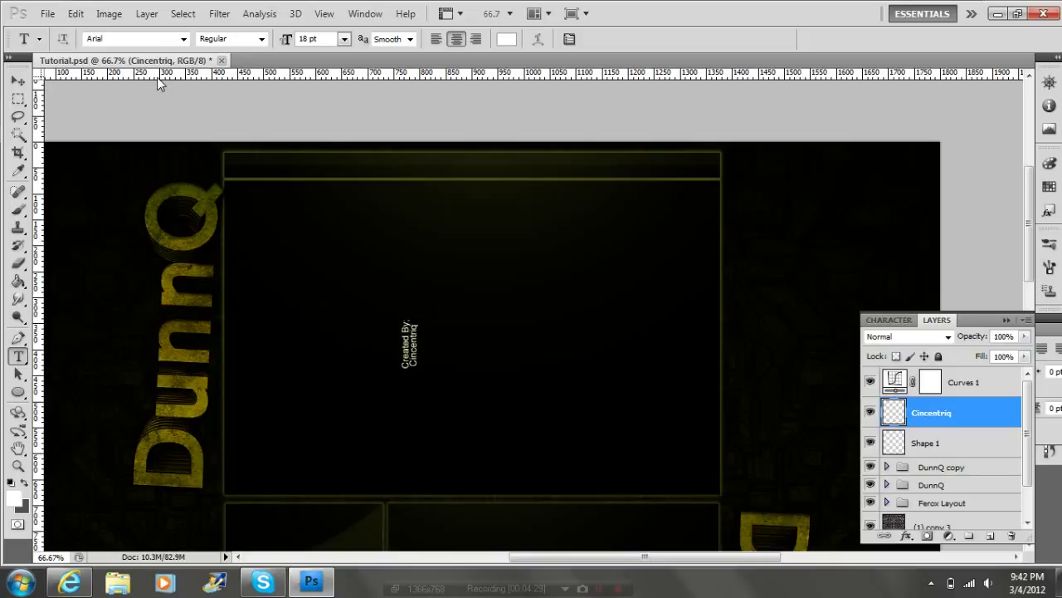
key("ctrl+z")
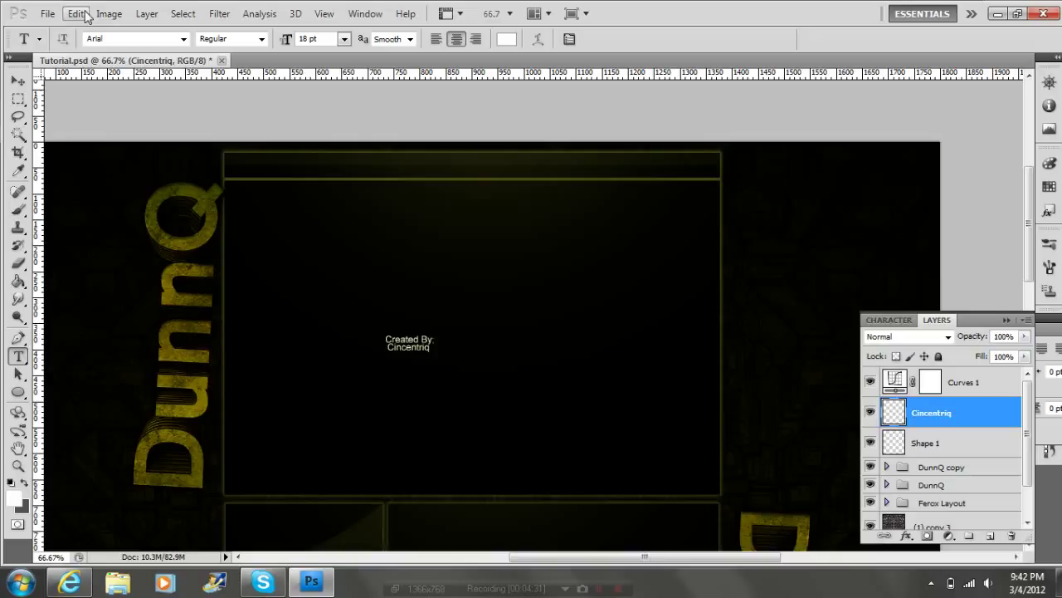
left_click(77, 14)
mouse_move(128, 315)
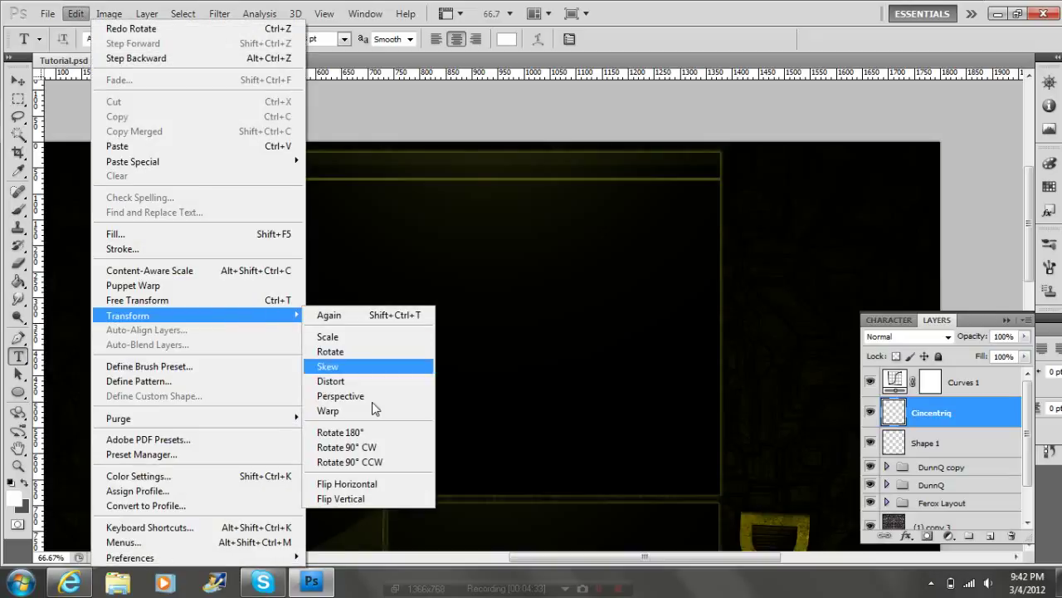
left_click(369, 448)
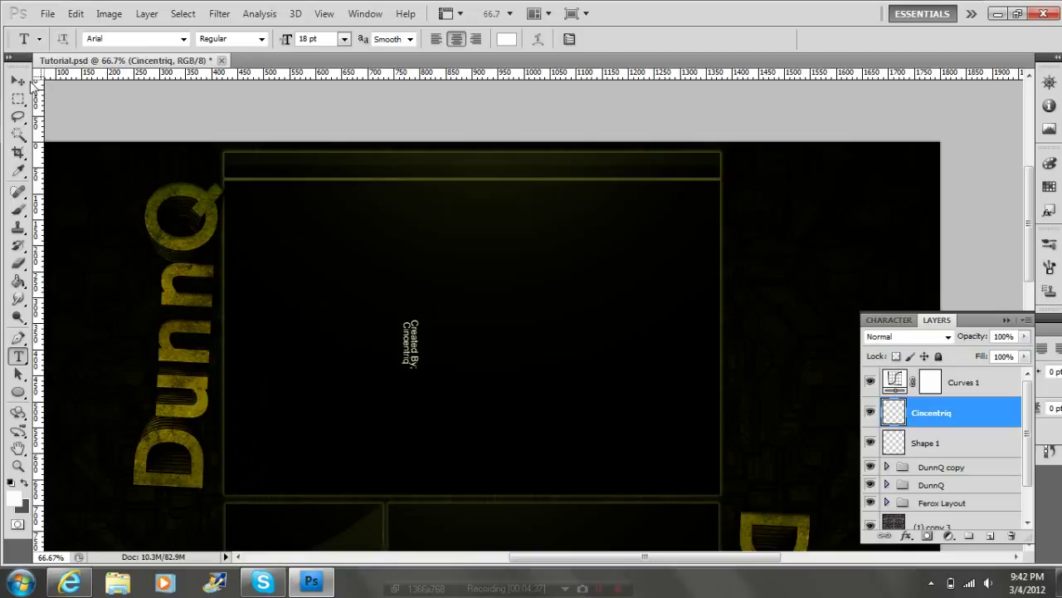
Move the vertical credit to the top-right corner beside the frame
left_click(17, 80)
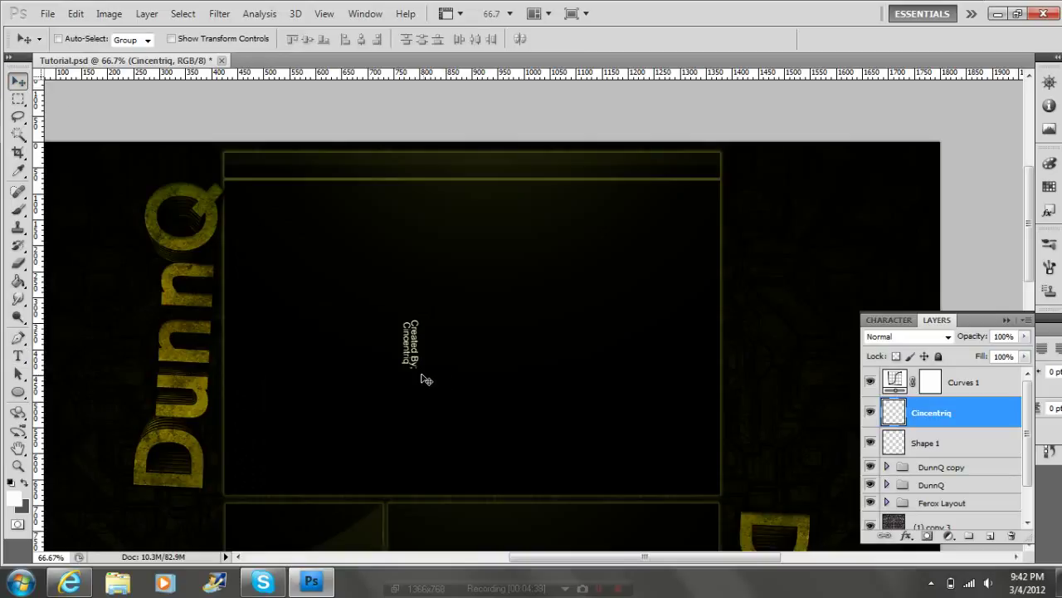
mouse_move(415, 402)
left_mouse_down()
mouse_move(765, 274)
mouse_move(731, 239)
left_mouse_up()
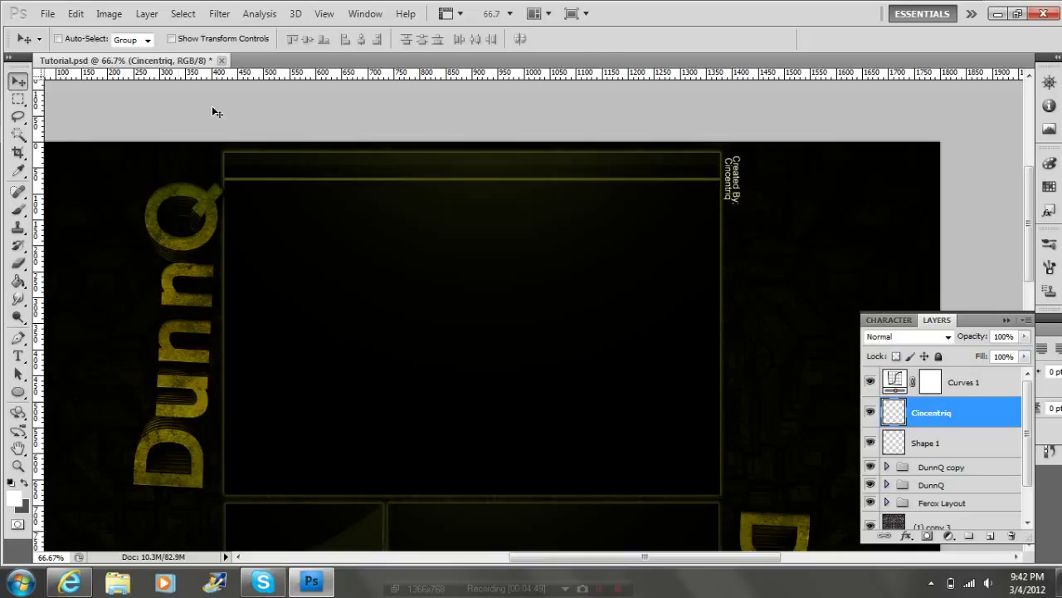
left_click(18, 100)
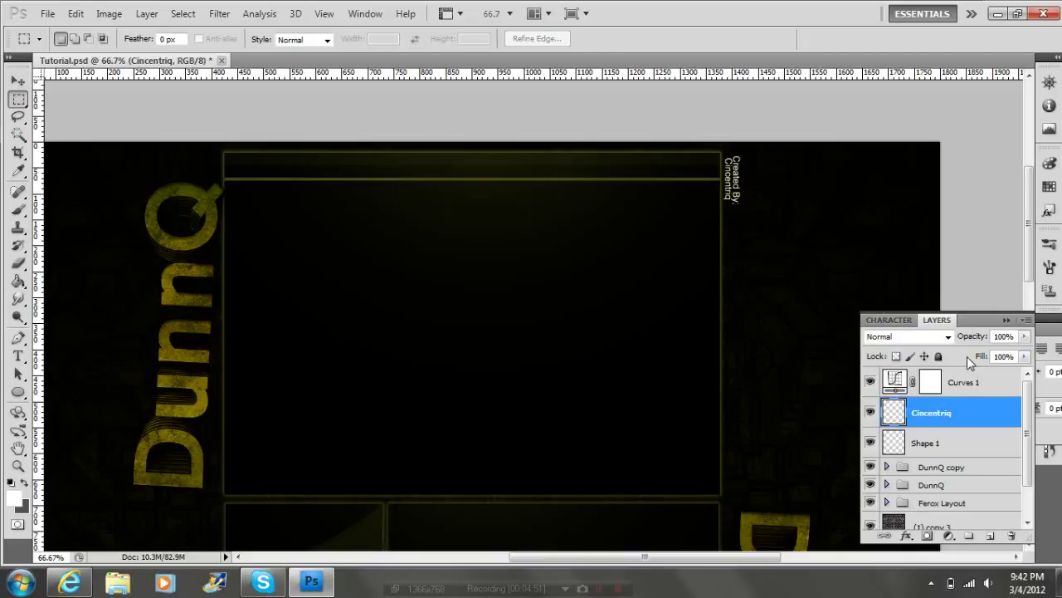
Set the credit layer's opacity to 20%
left_click(1024, 337)
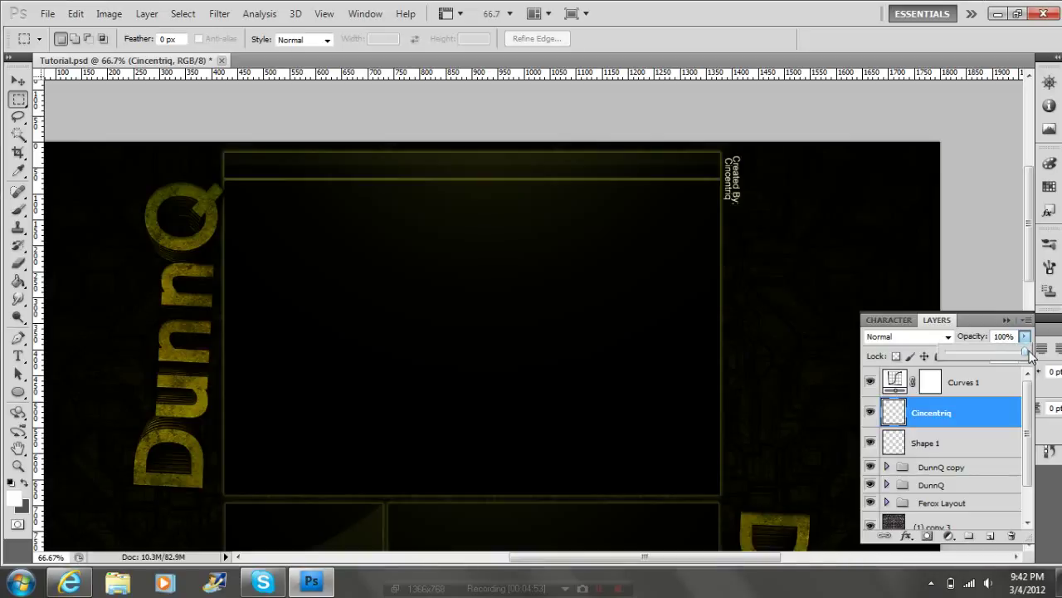
left_click_drag(1027, 349, 961, 383)
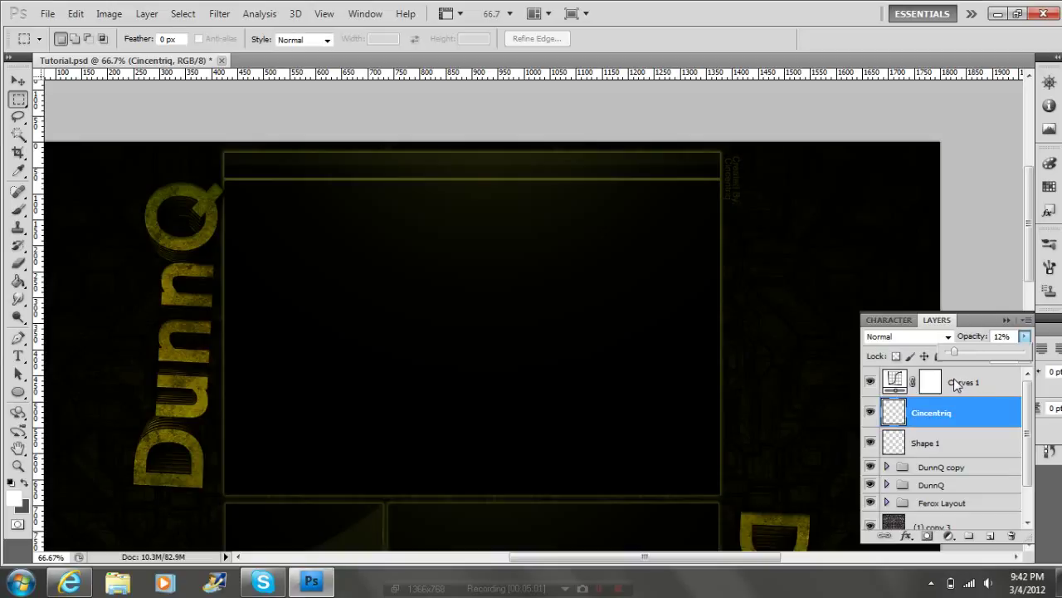
left_click_drag(955, 383, 963, 381)
left_click(1029, 338)
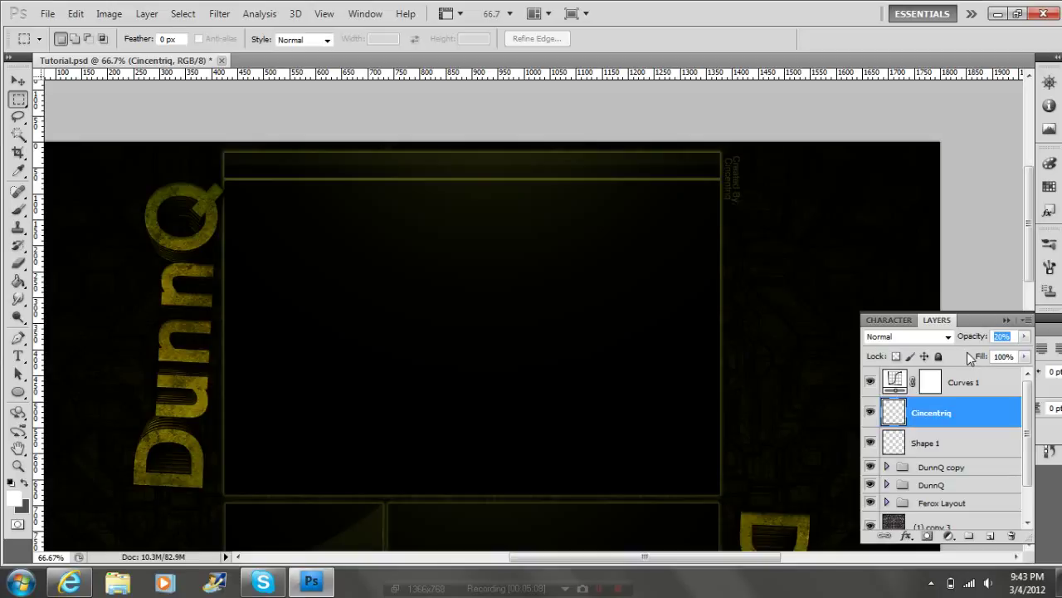
Close the floating Layers, Brush and Paragraph panels
left_click(1008, 319)
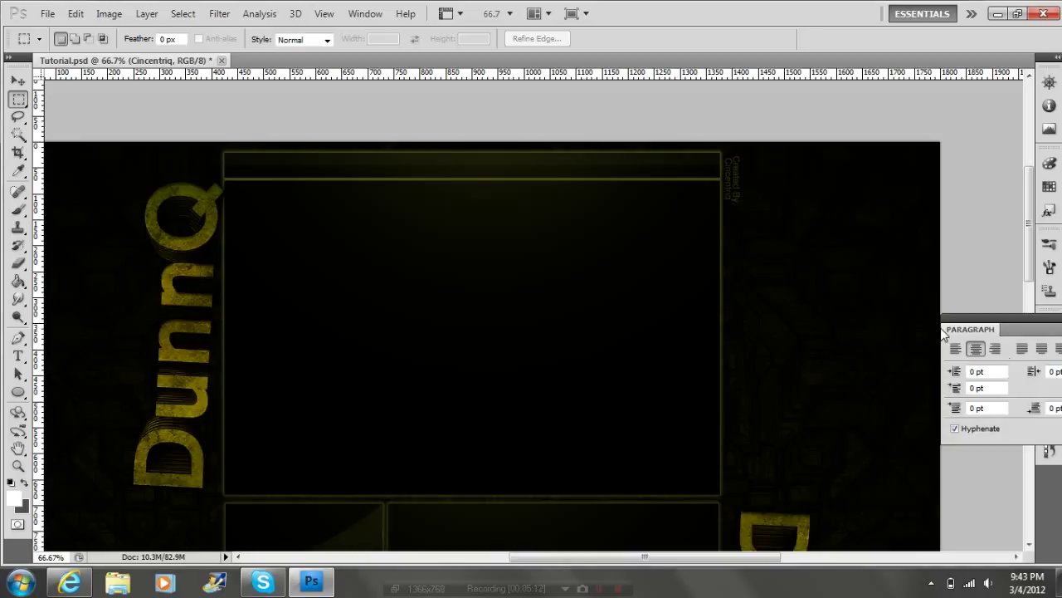
left_click(1049, 267)
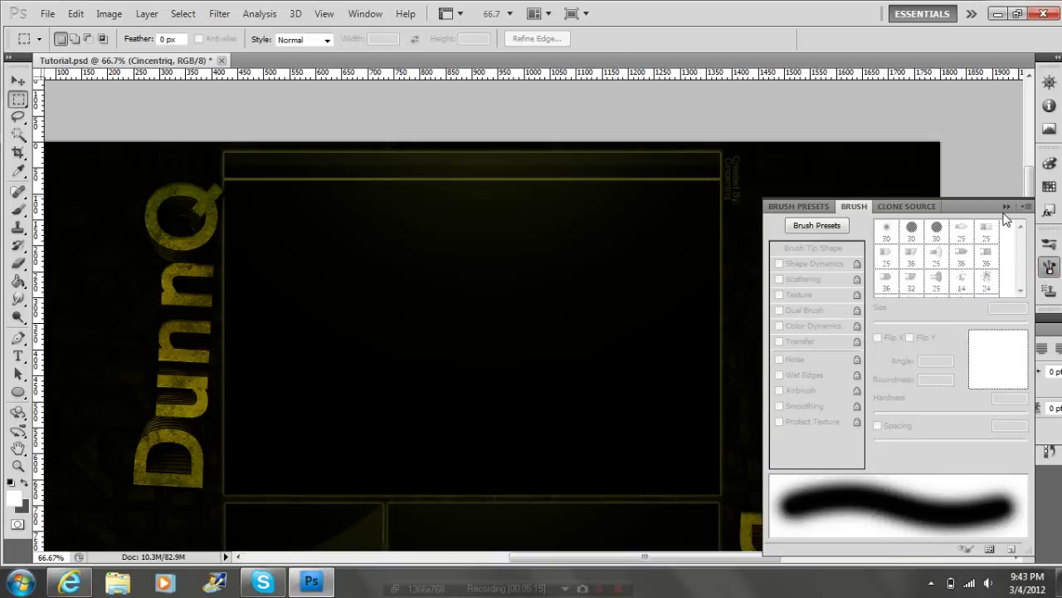
left_click(1006, 207)
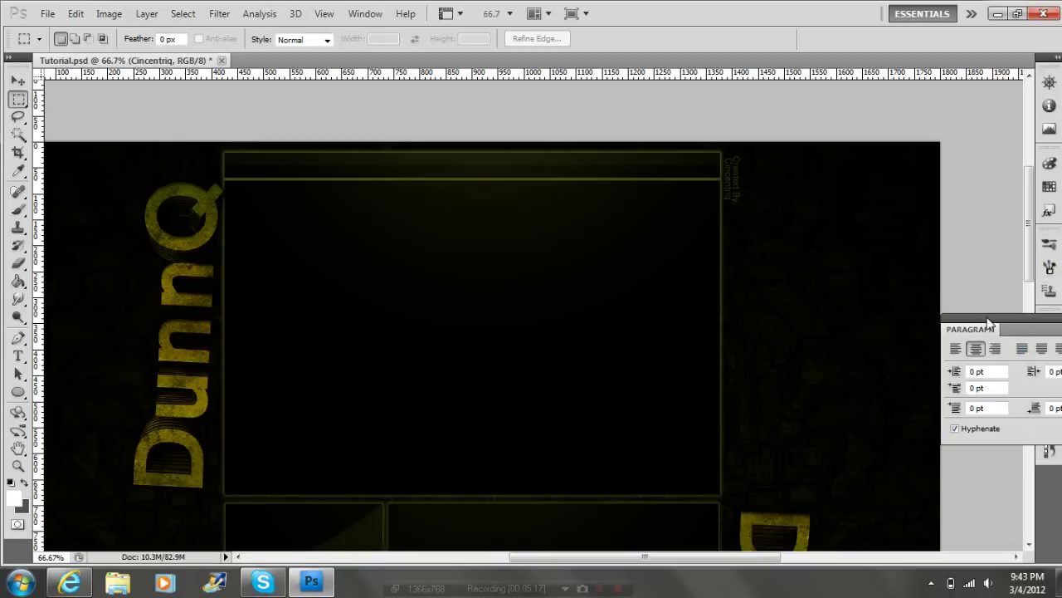
left_click_drag(989, 322, 874, 329)
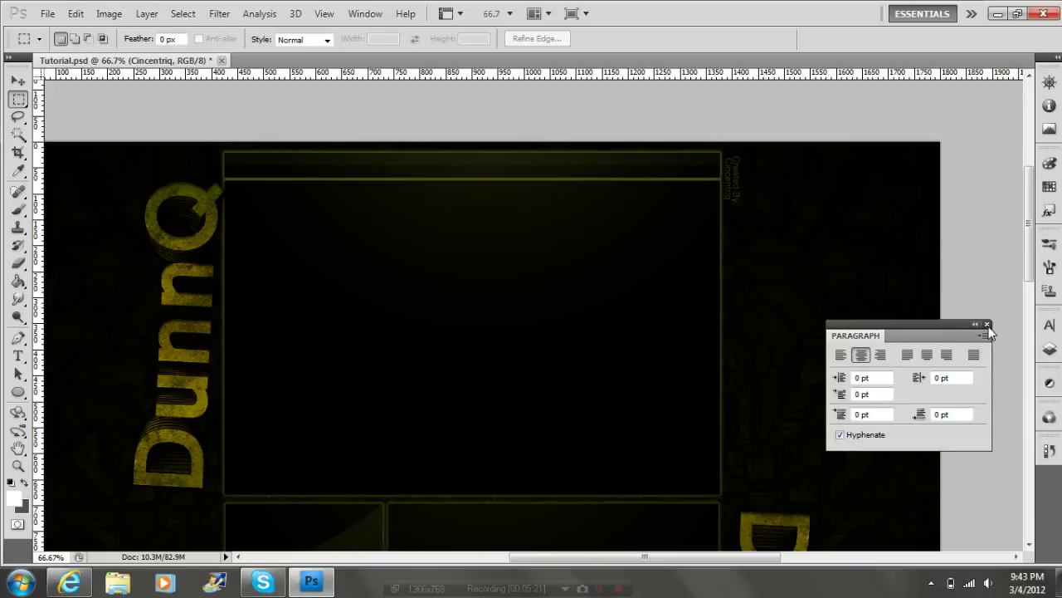
left_click(986, 324)
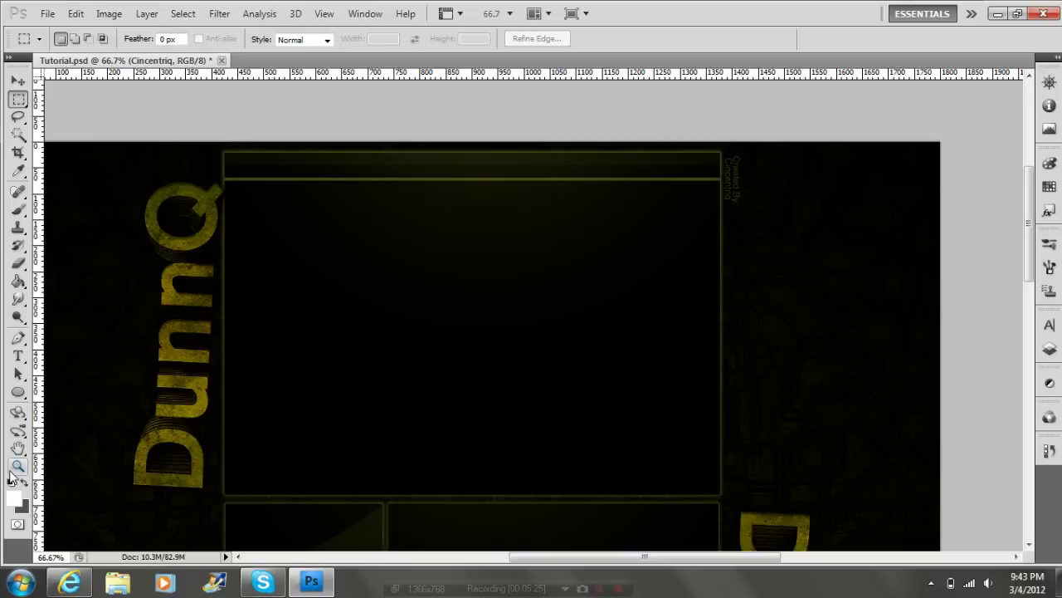
Zoom out to view the credit, wedge highlight and DunnQ titles together
left_click(17, 466)
left_click_drag(457, 387, 438, 379)
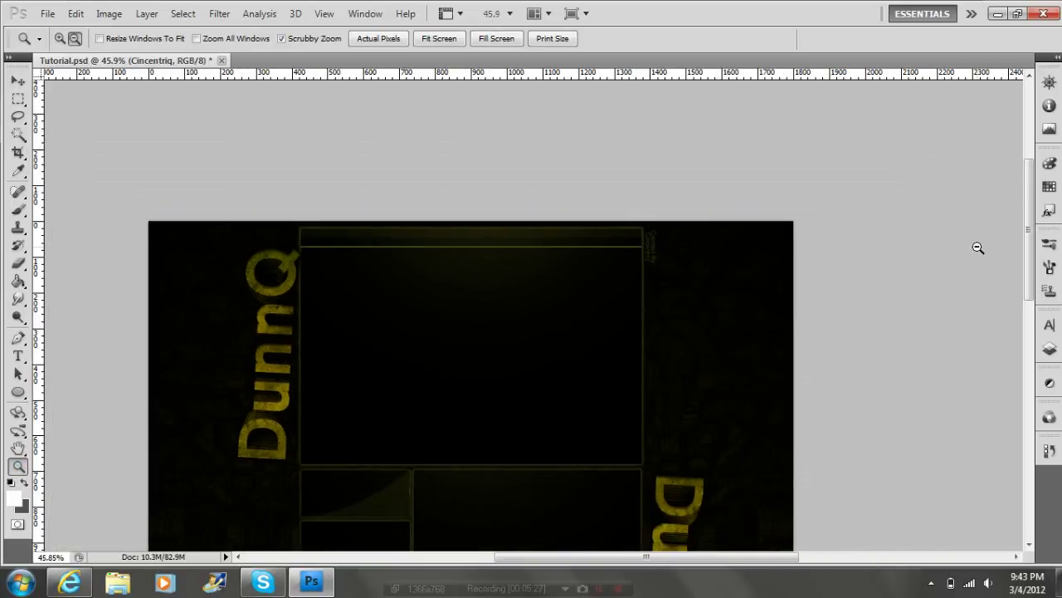
left_click_drag(1032, 245, 1042, 309)
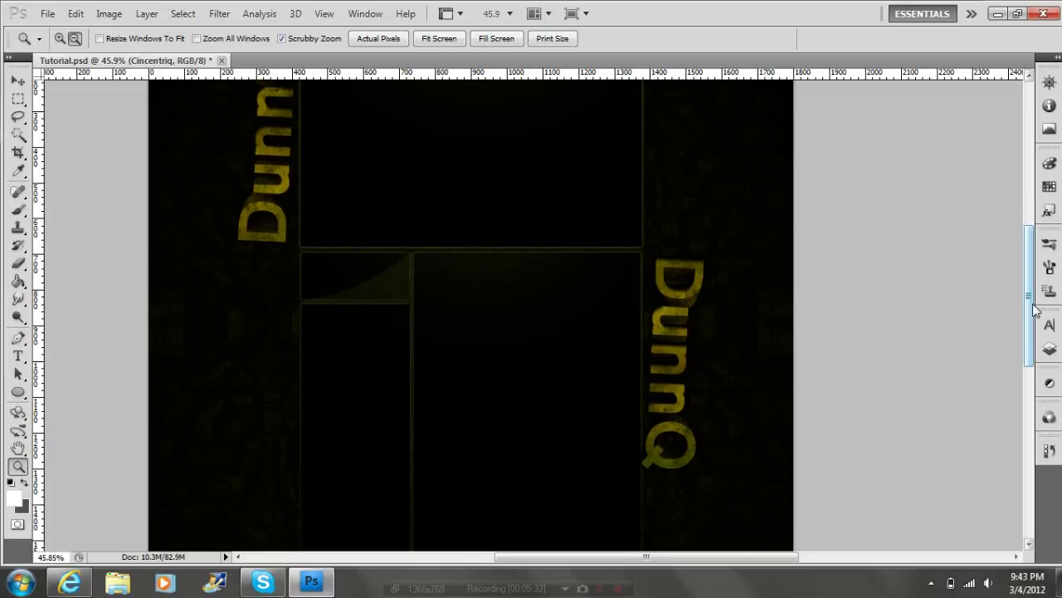
mouse_move(1035, 308)
left_mouse_down()
mouse_move(1037, 370)
mouse_move(1037, 257)
mouse_move(1038, 307)
mouse_move(1038, 257)
mouse_move(1045, 299)
mouse_move(1044, 265)
left_mouse_up()
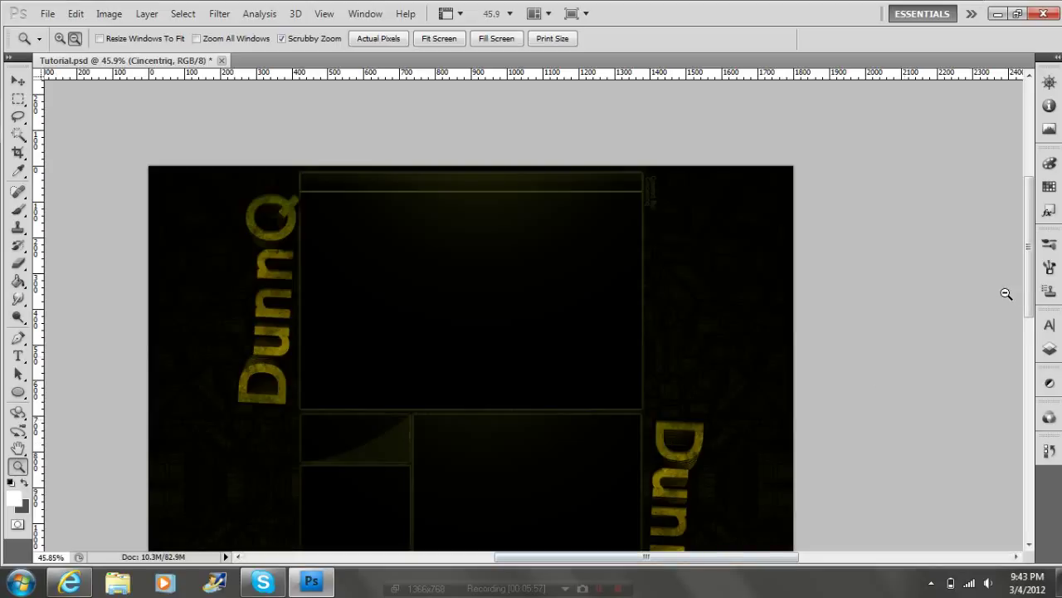
left_click_drag(1033, 285, 1041, 293)
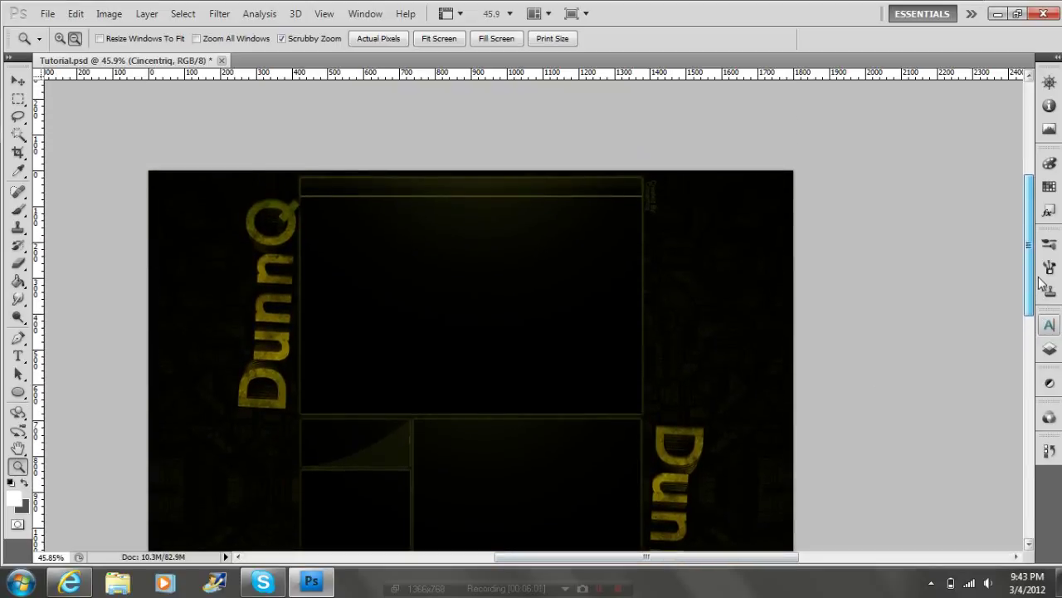
left_click_drag(1041, 293, 1041, 309)
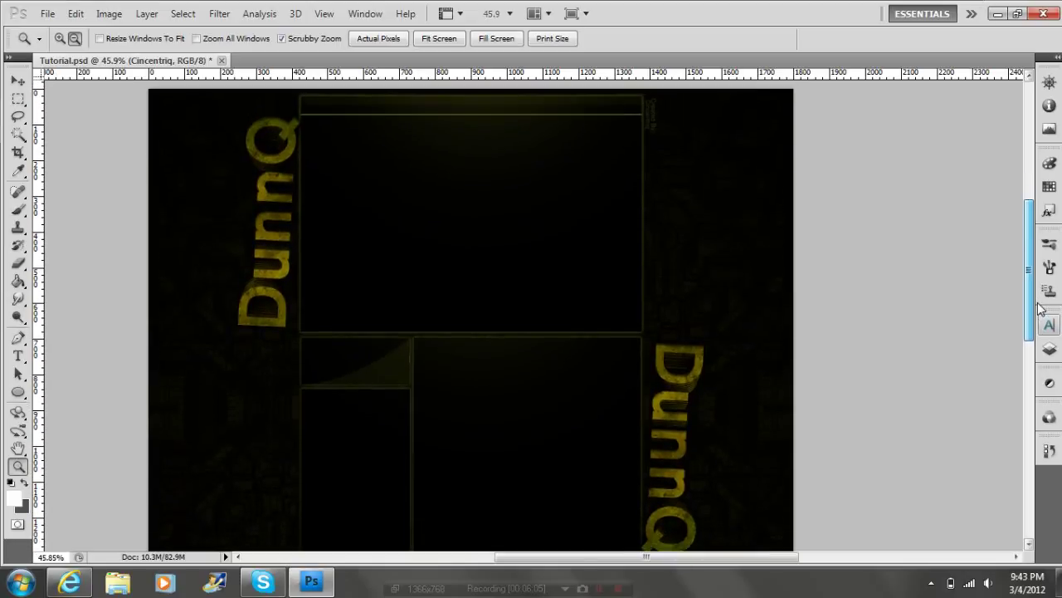
left_click_drag(1040, 309, 1036, 299)
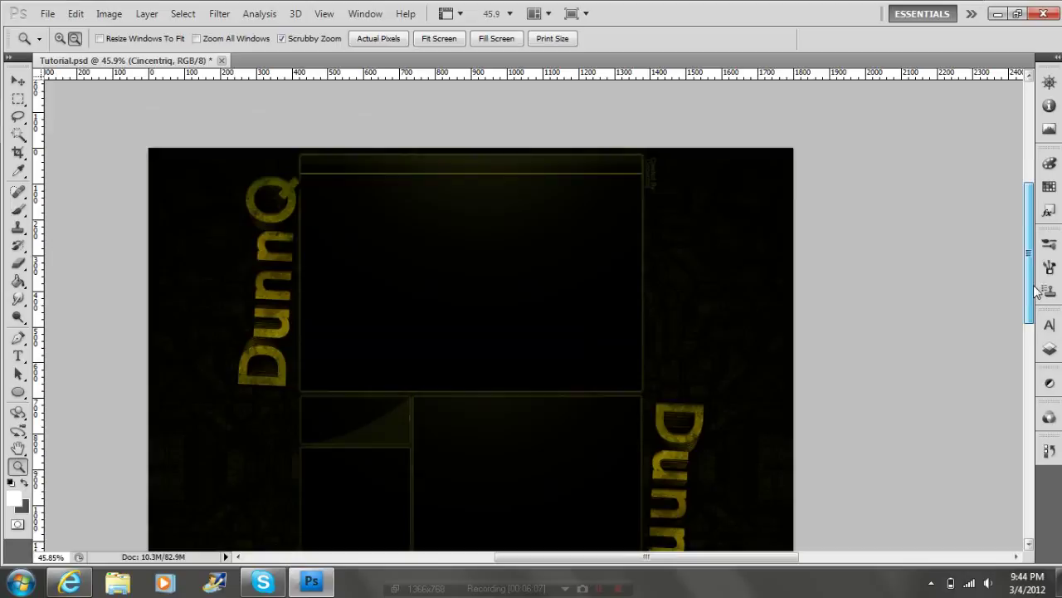